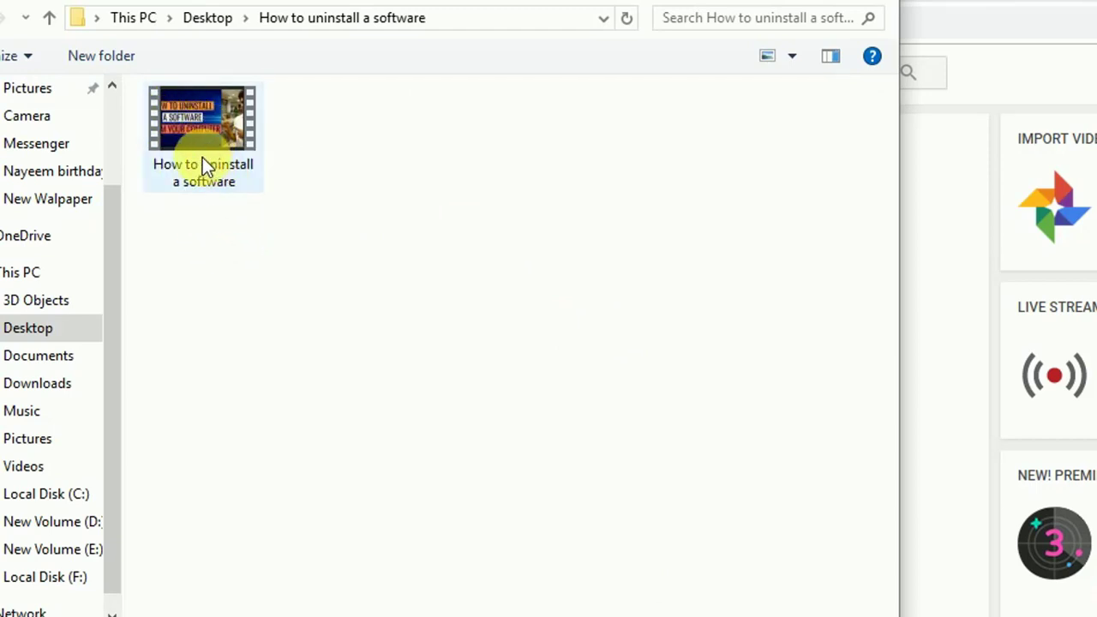
- Upload the video file "How to uninstall a software" from its folder on the Desktop
left_click(203, 128)
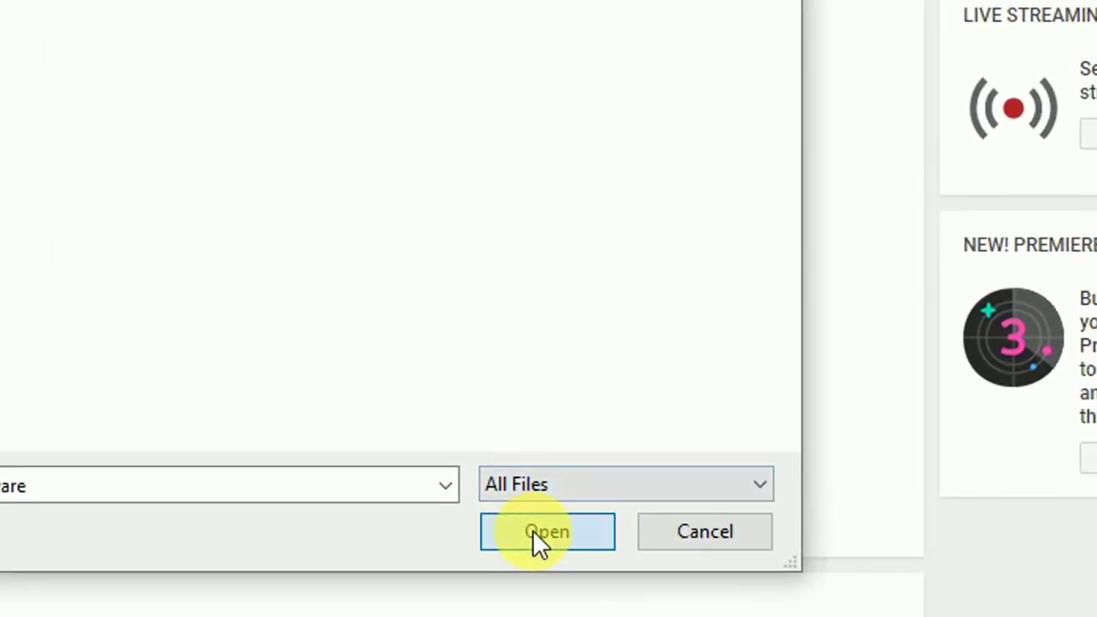
left_click(532, 529)
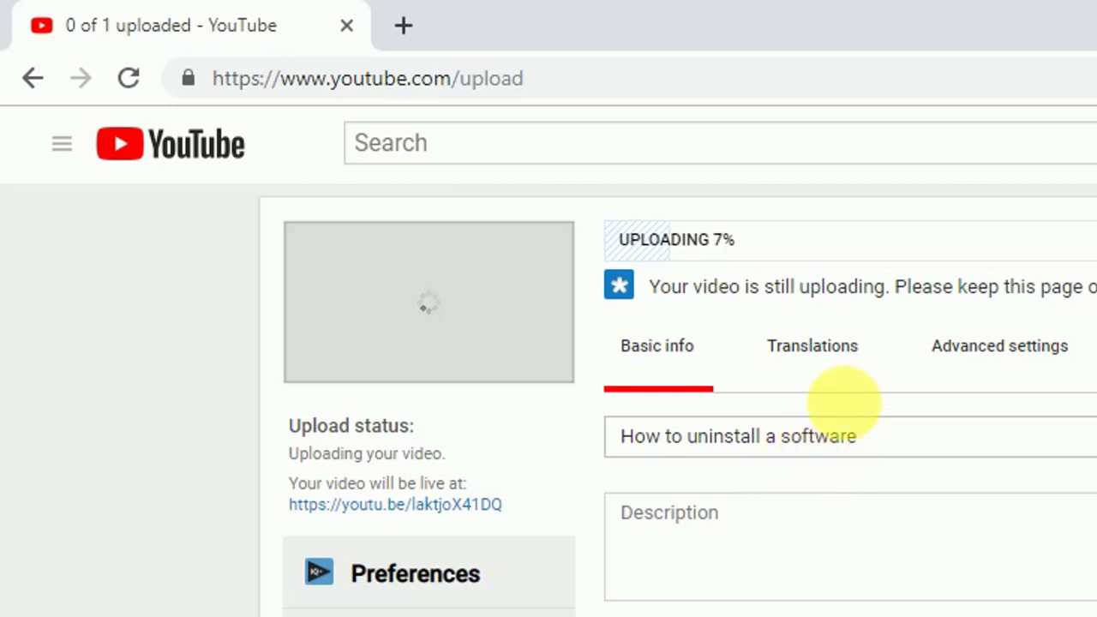
- Review the title, description and tags fields in the upload's basic info
left_click(867, 397)
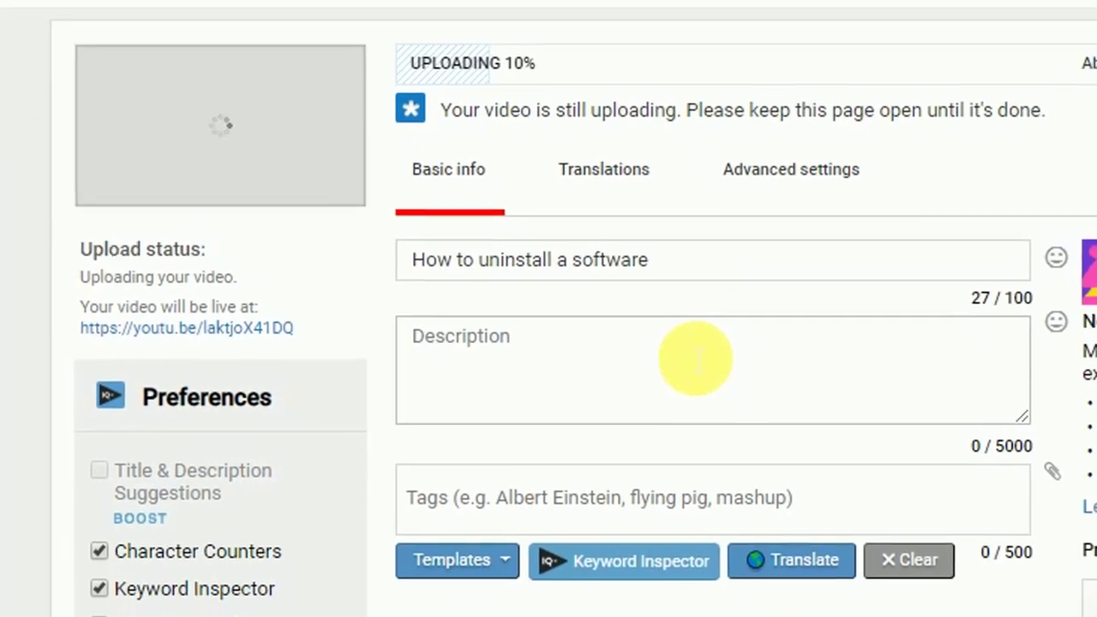
left_click(903, 451)
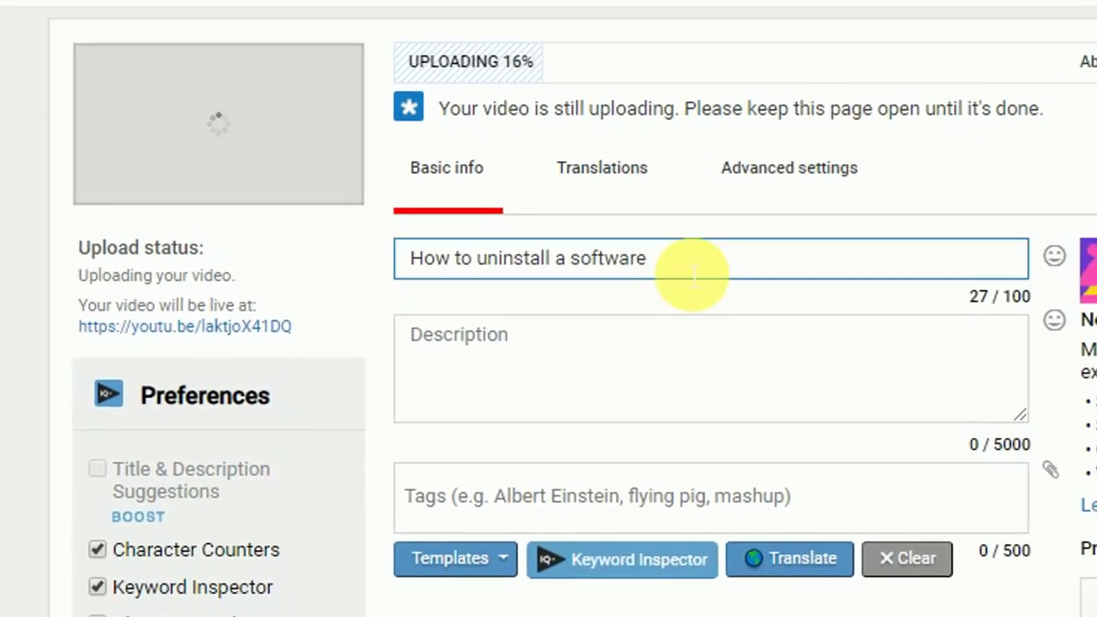
left_click_drag(692, 274, 383, 289)
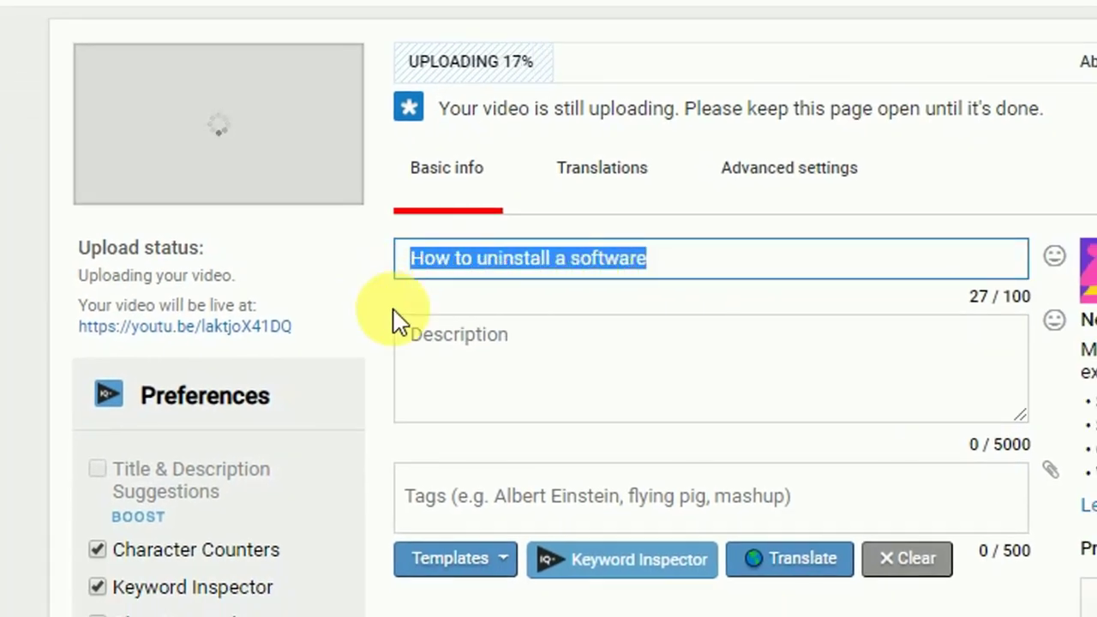
left_click(580, 371)
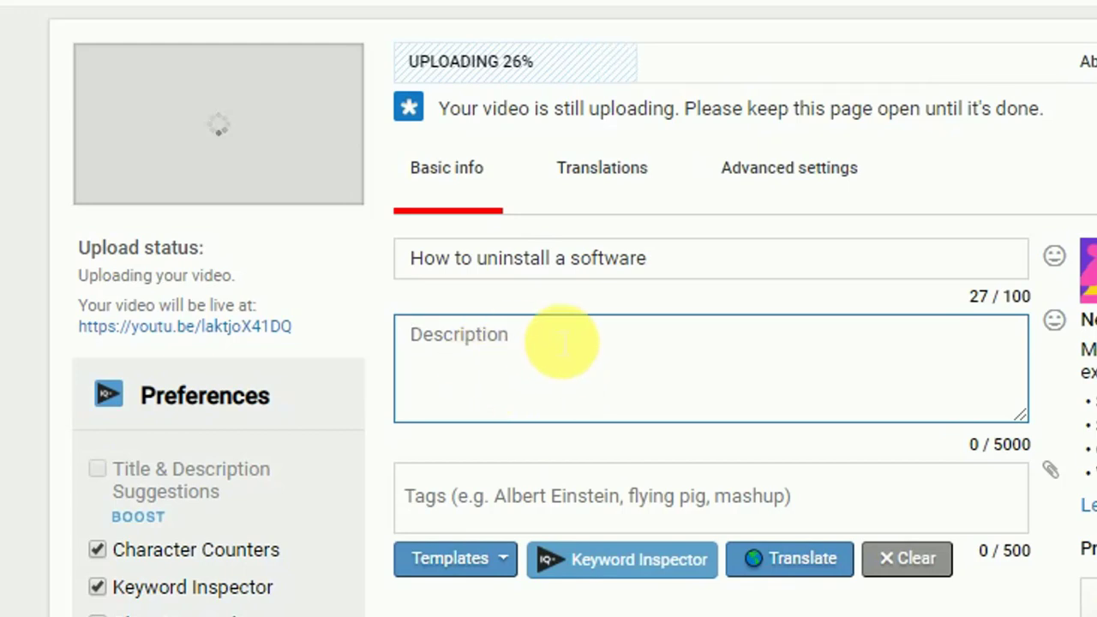
left_click(600, 494)
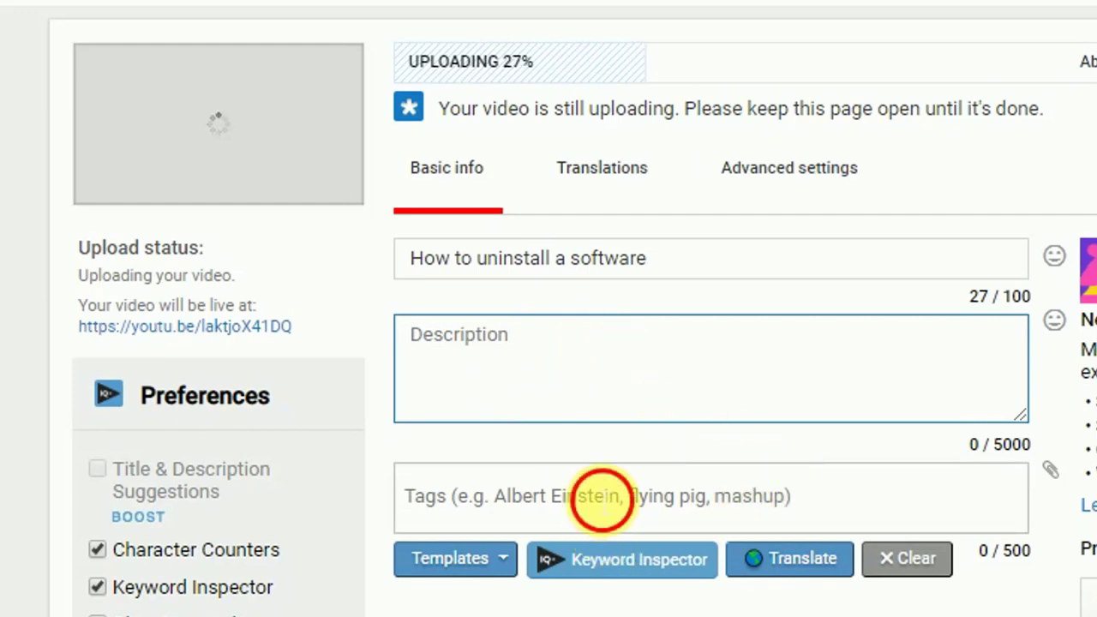
scroll(684, 526, "down", 2)
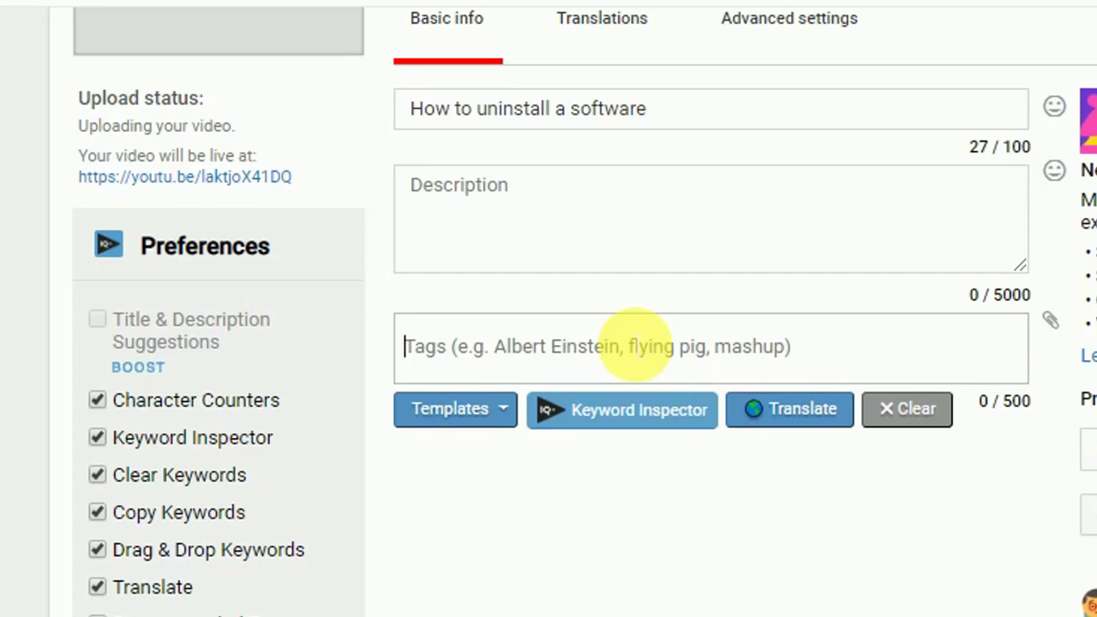
scroll(635, 345, "up", 2)
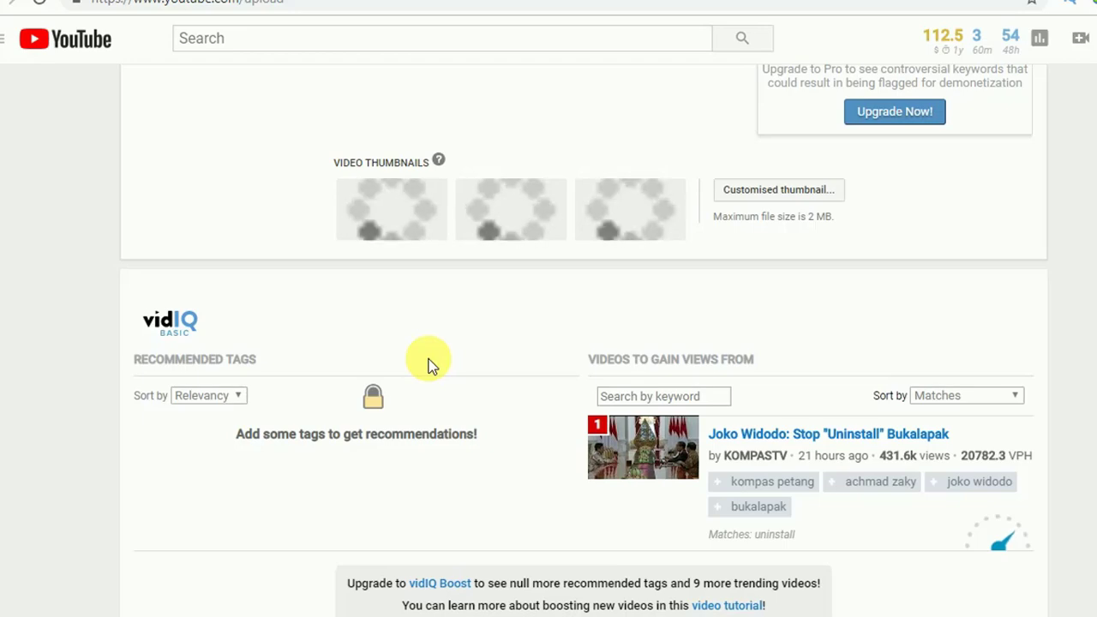
- Examine the video thumbnail options, the vidIQ SEO score and checklist, the recommended tags and the videos to gain views from
scroll(428, 359, "down", 1)
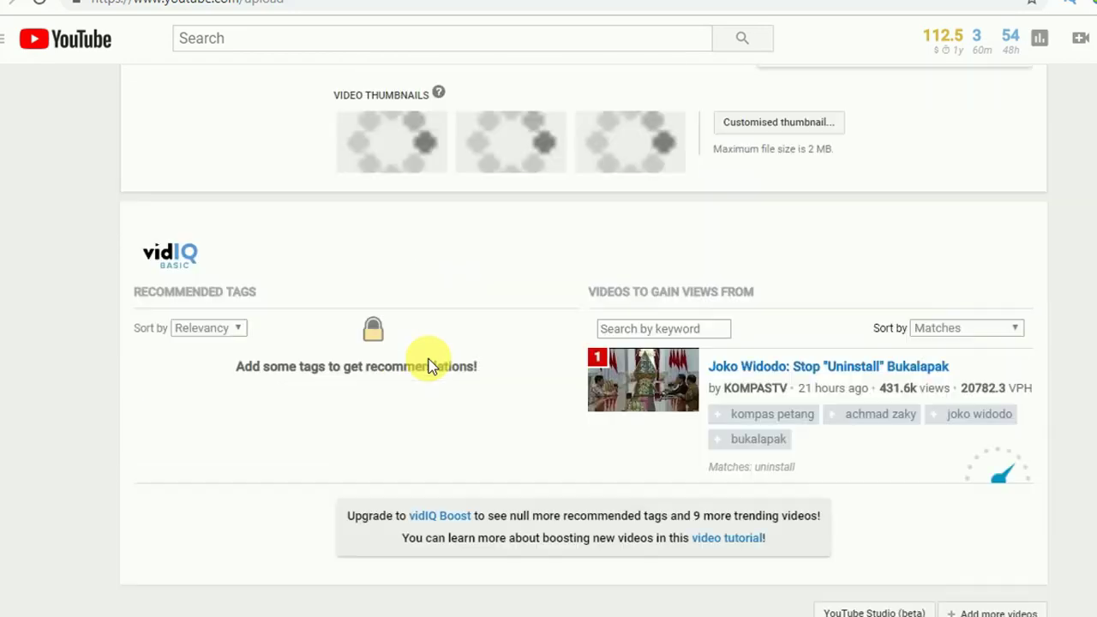
scroll(428, 359, "up", 15)
left_click(429, 365)
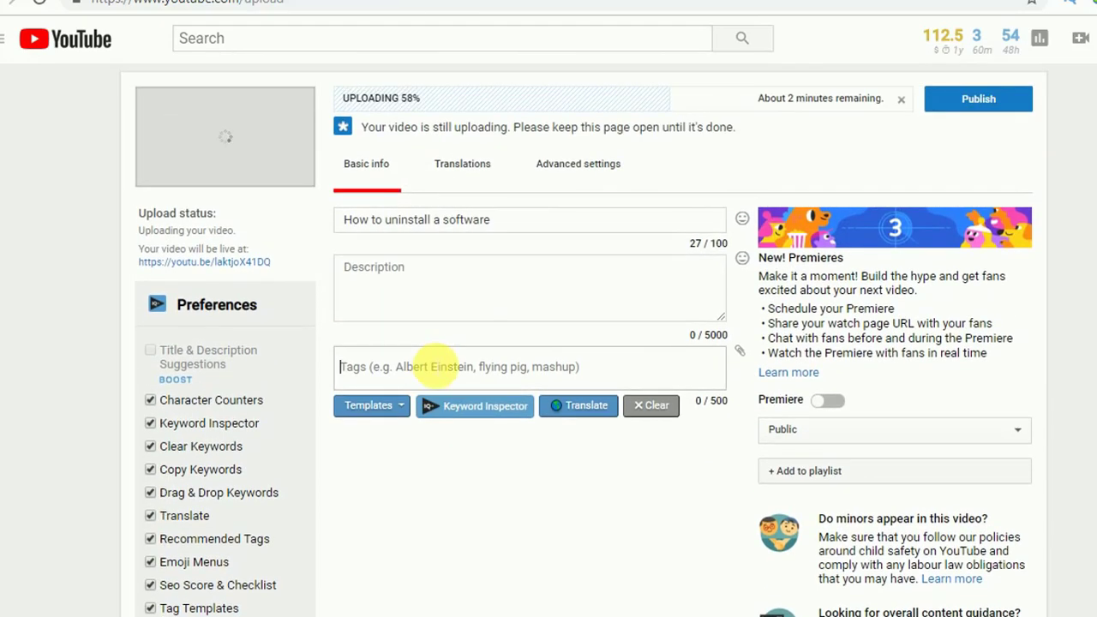
scroll(574, 492, "down", 15)
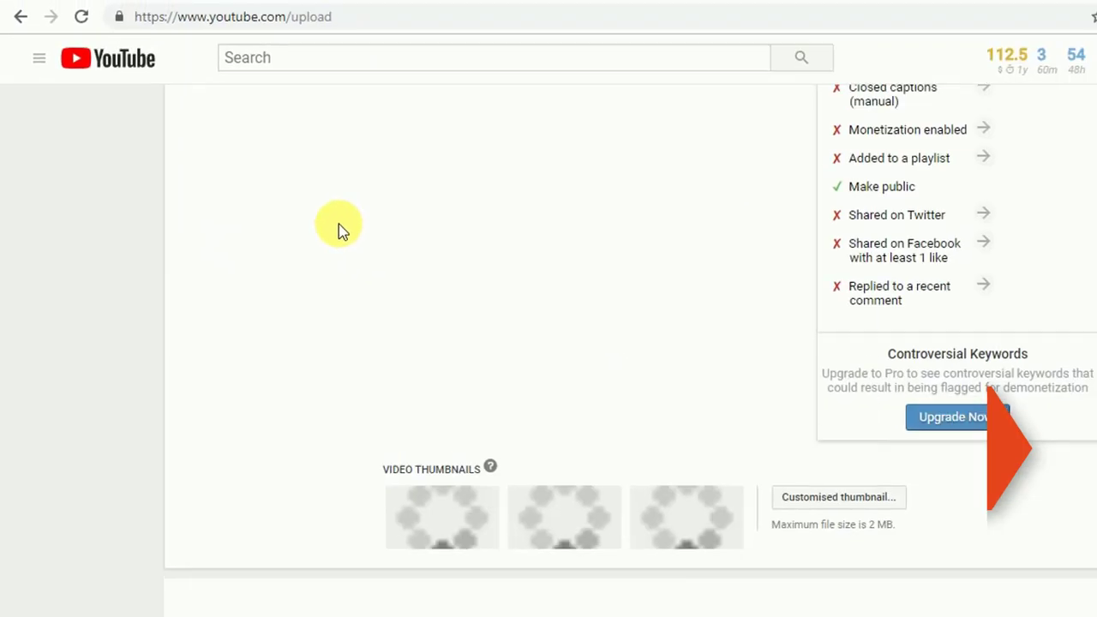
scroll(332, 222, "up", 7)
scroll(333, 222, "up", 5)
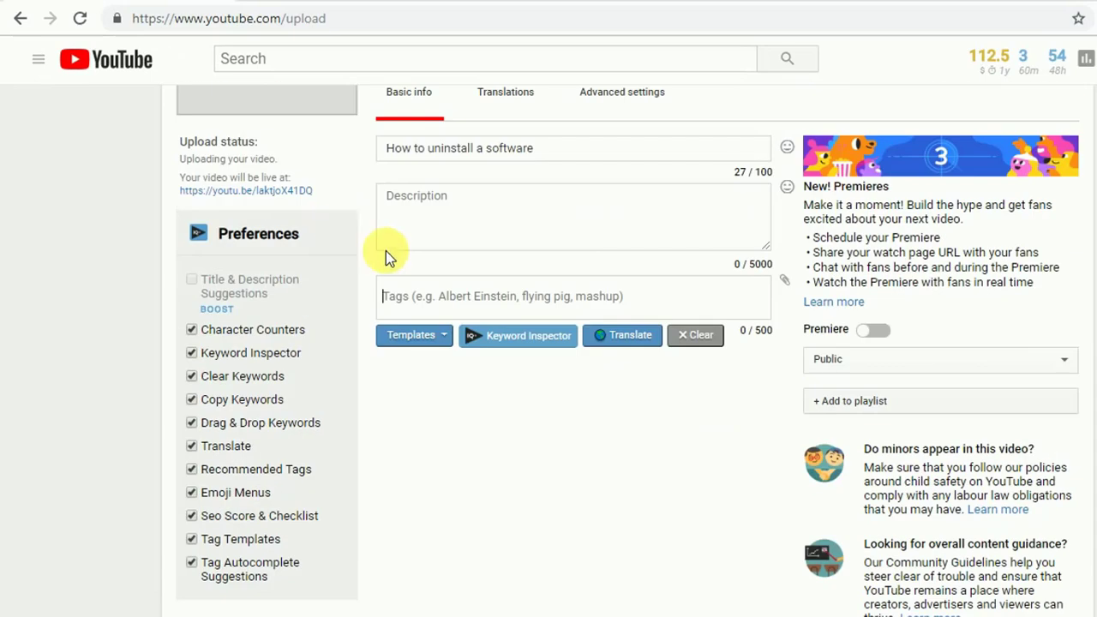
scroll(386, 250, "down", 5)
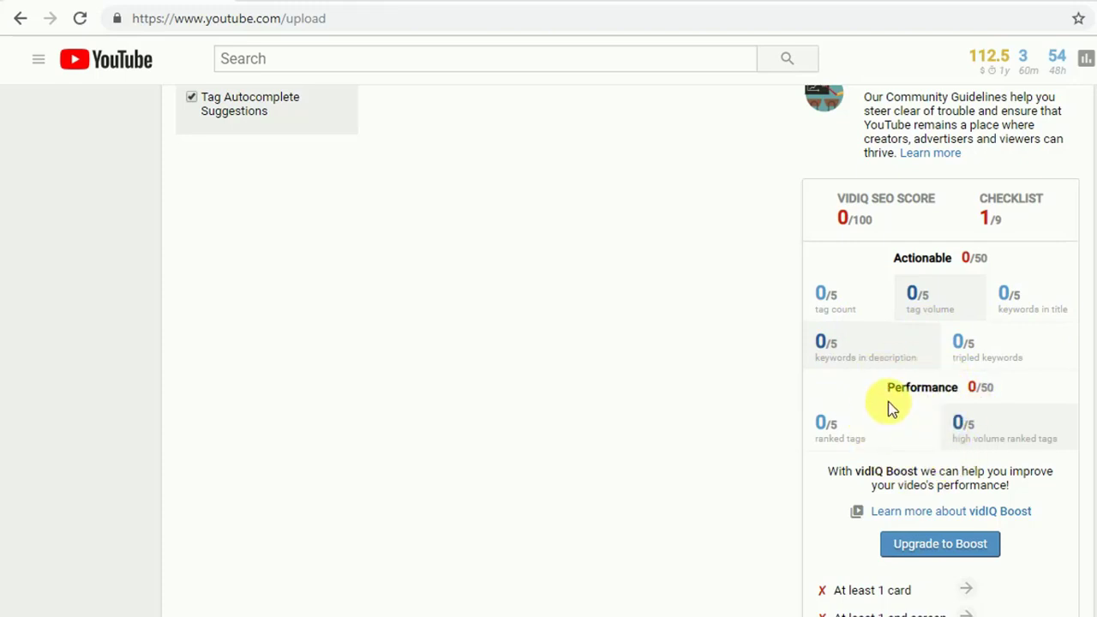
scroll(891, 404, "down", 10)
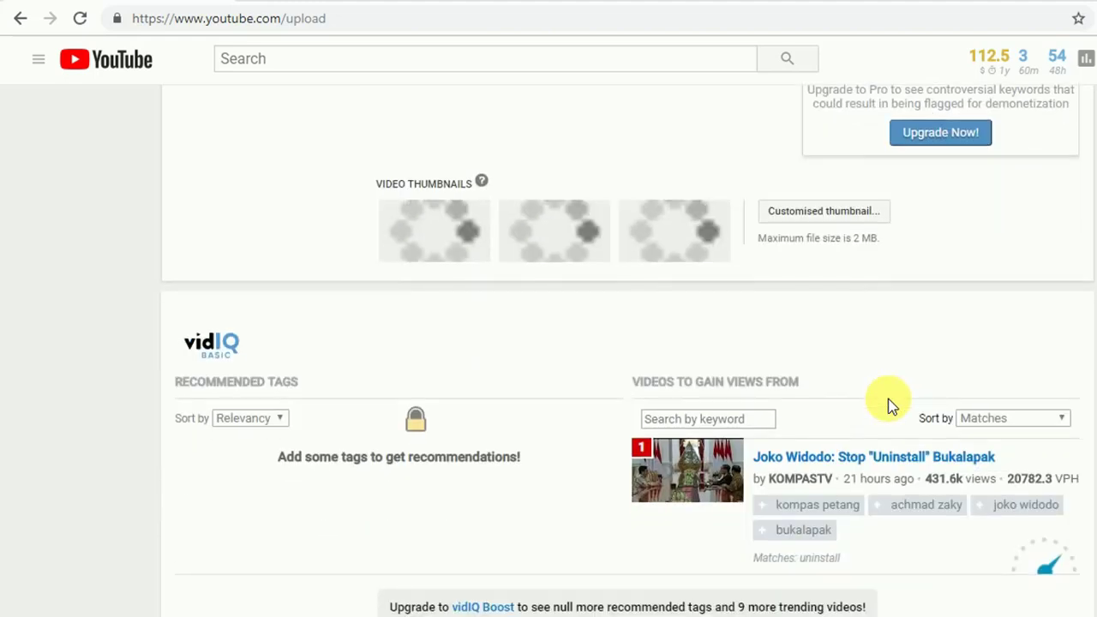
scroll(891, 405, "down", 3)
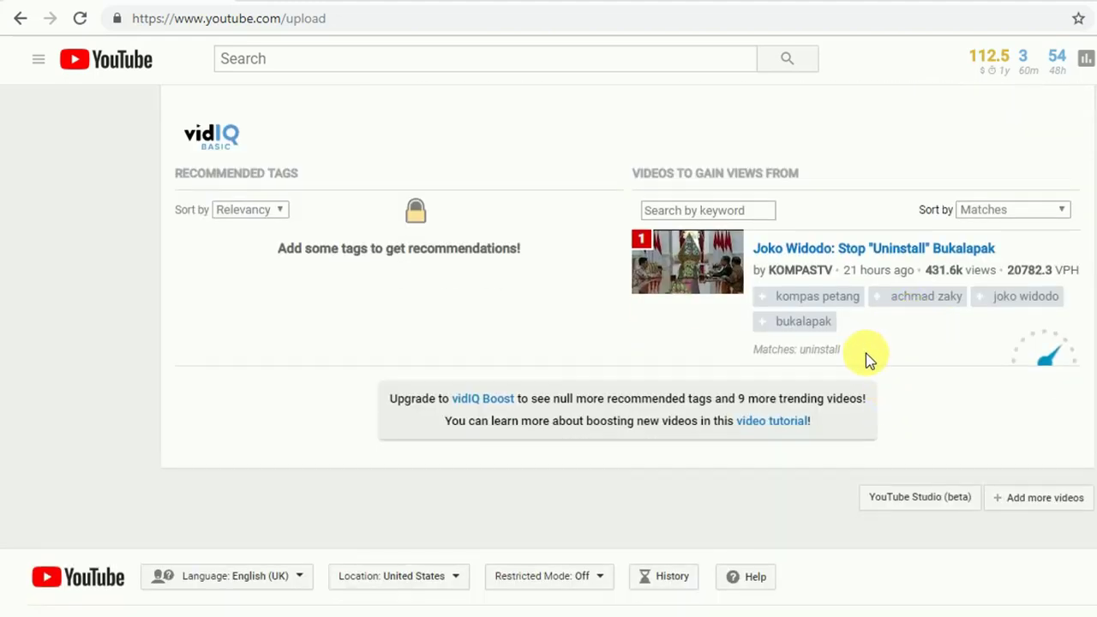
scroll(884, 355, "up", 10)
scroll(884, 355, "up", 8)
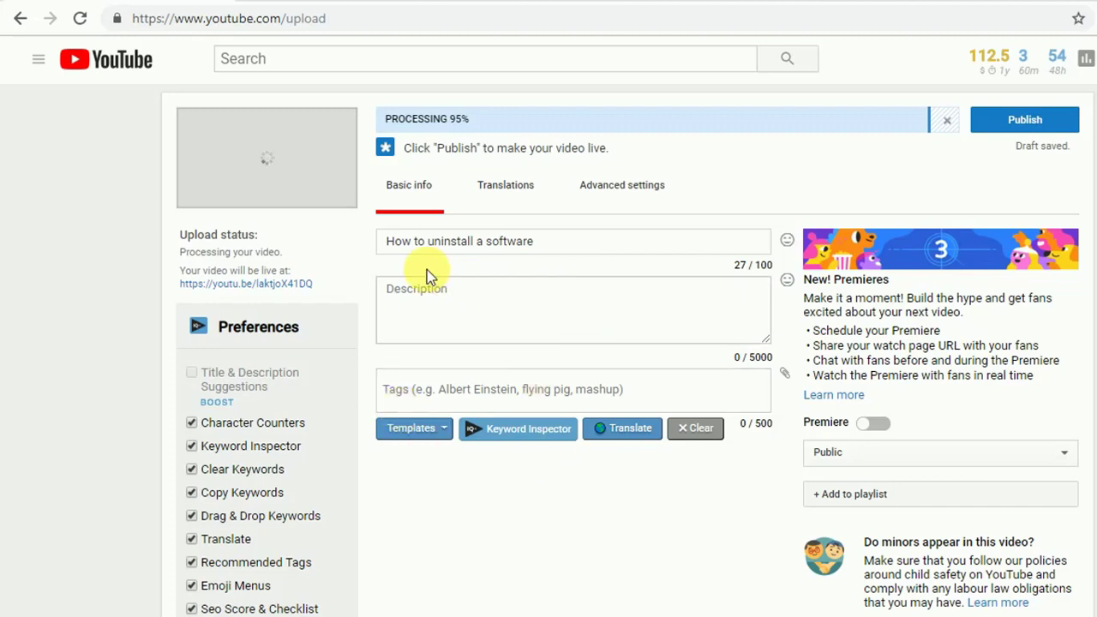
- Extend the video title with "in you computer || BY" followed by the channel name in capitals
left_click(452, 247)
type("in you computer ||")
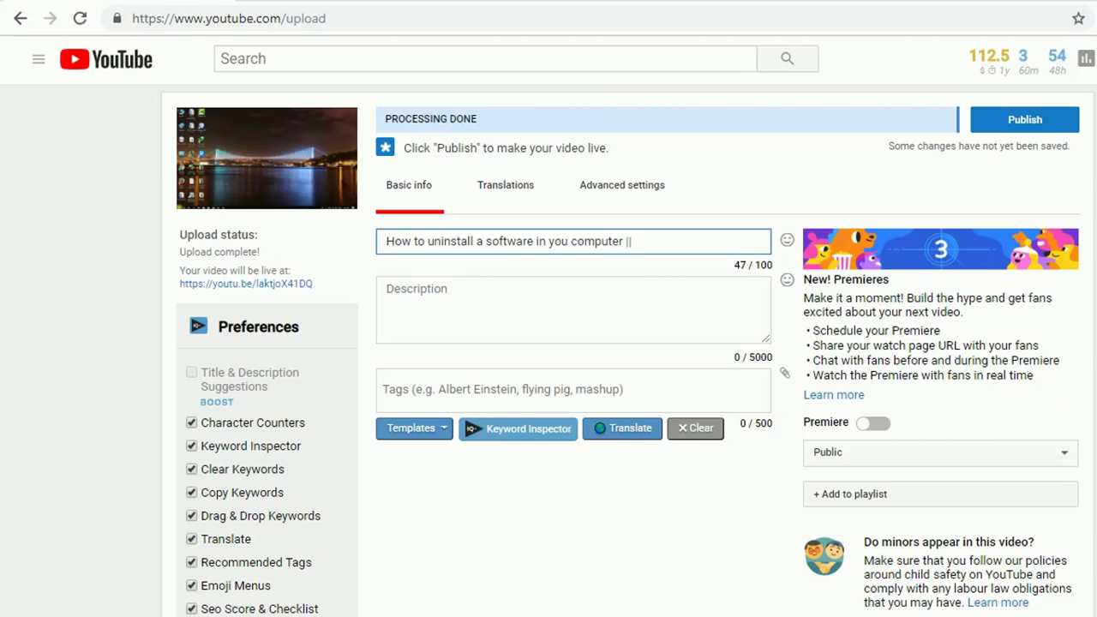
type(" BY LEARN WITH SUMON")
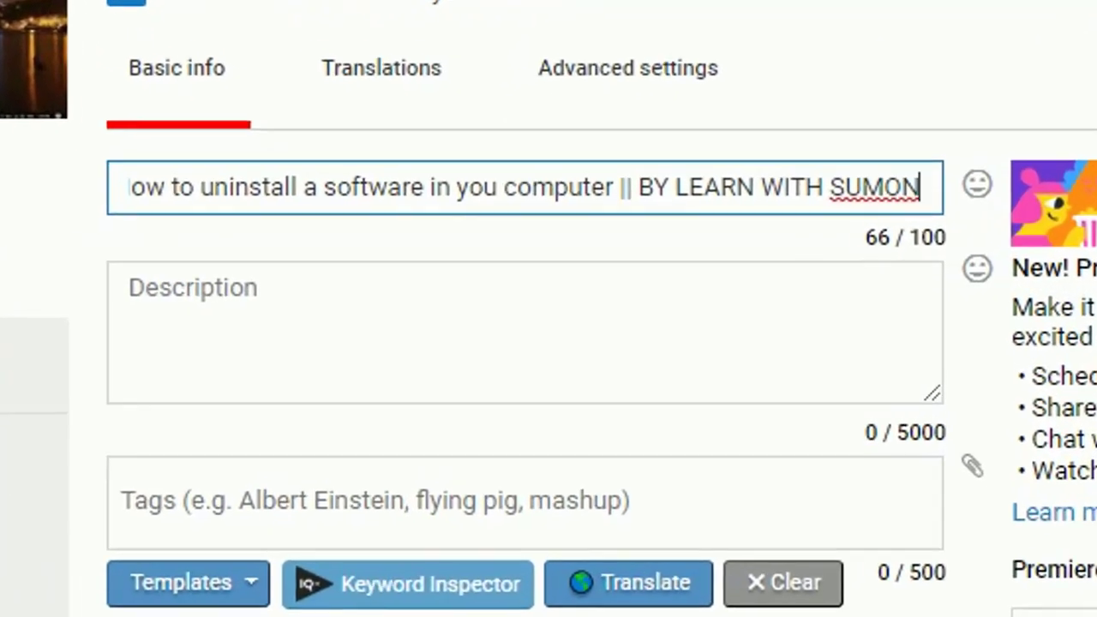
- Copy the complete video title into the description
triple_click(610, 188)
key("ctrl+c")
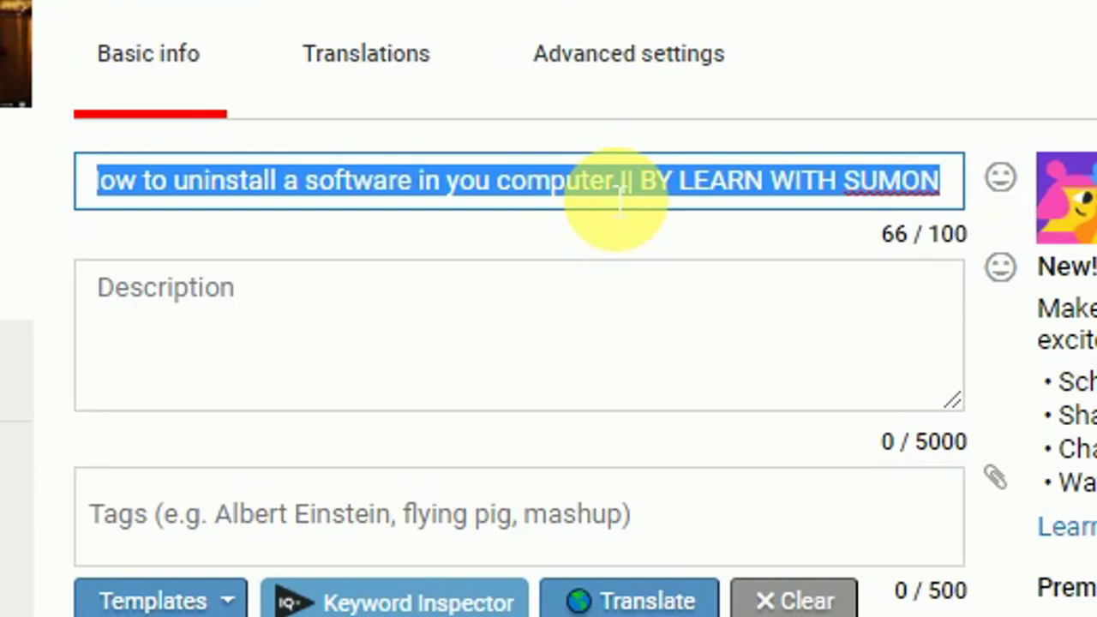
left_click(200, 286)
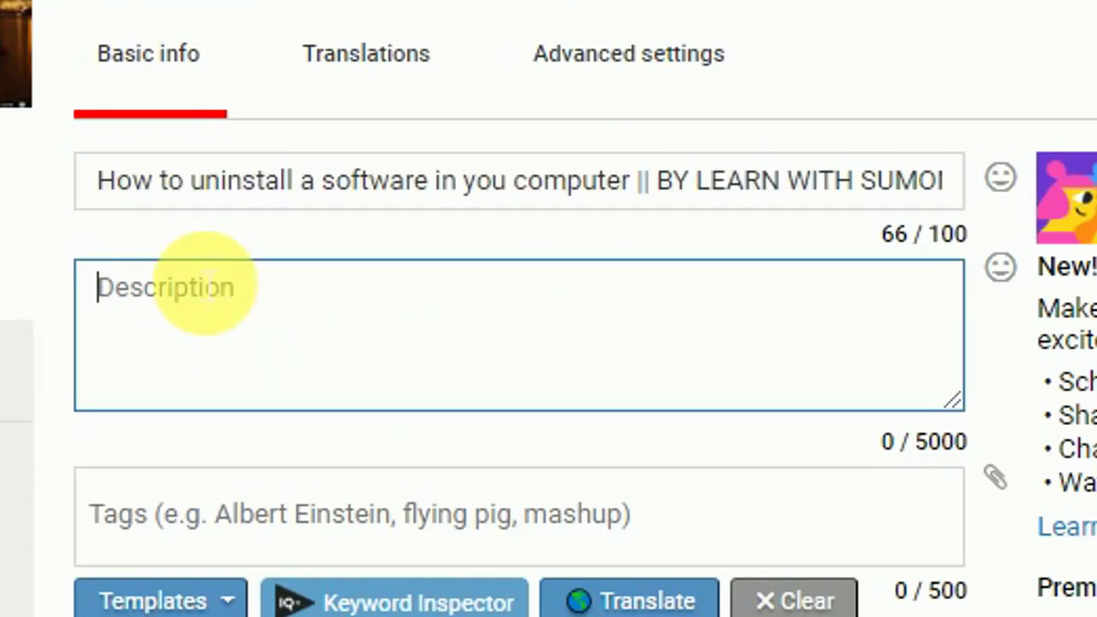
key("ctrl+v")
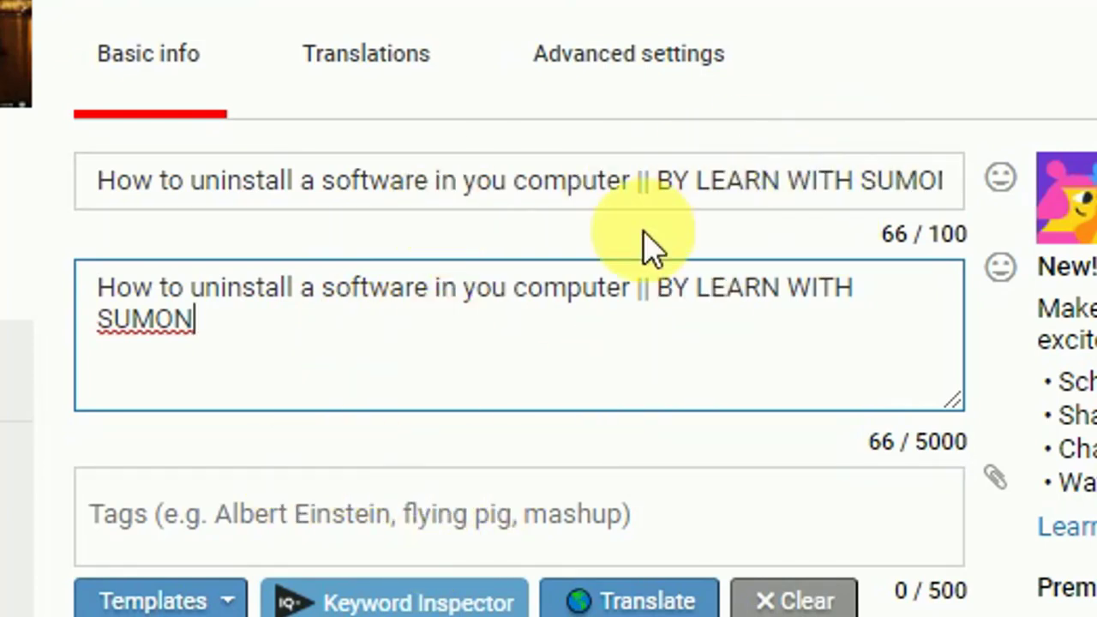
- Add "How to uninstall a software in you computer" as a tag, copied from the title
left_click_drag(634, 181, 112, 184)
key("ctrl+c")
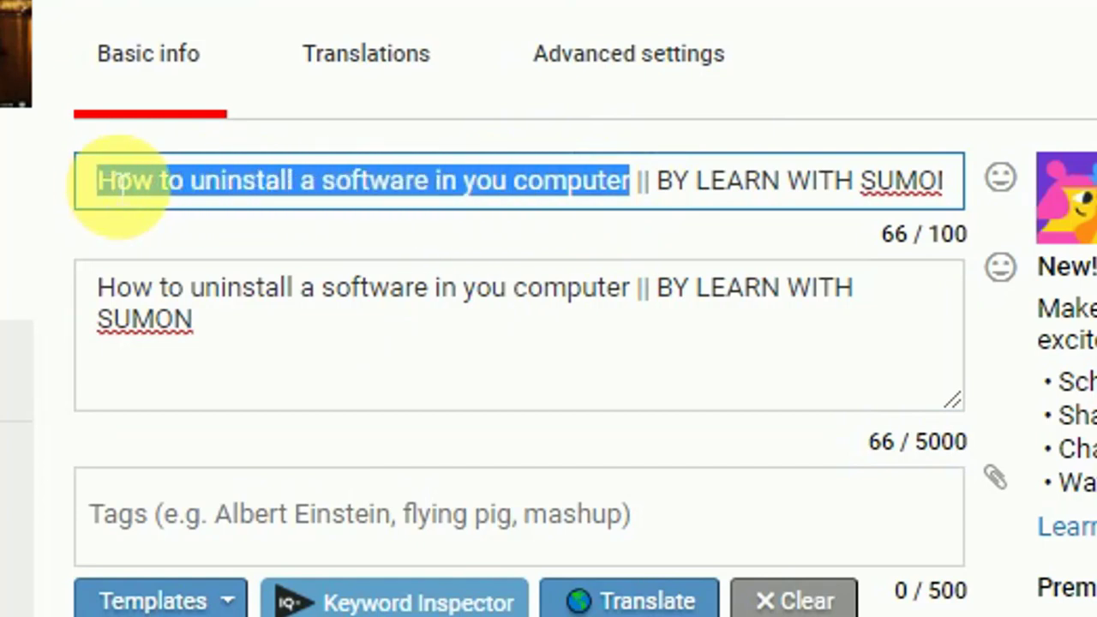
left_click(238, 514)
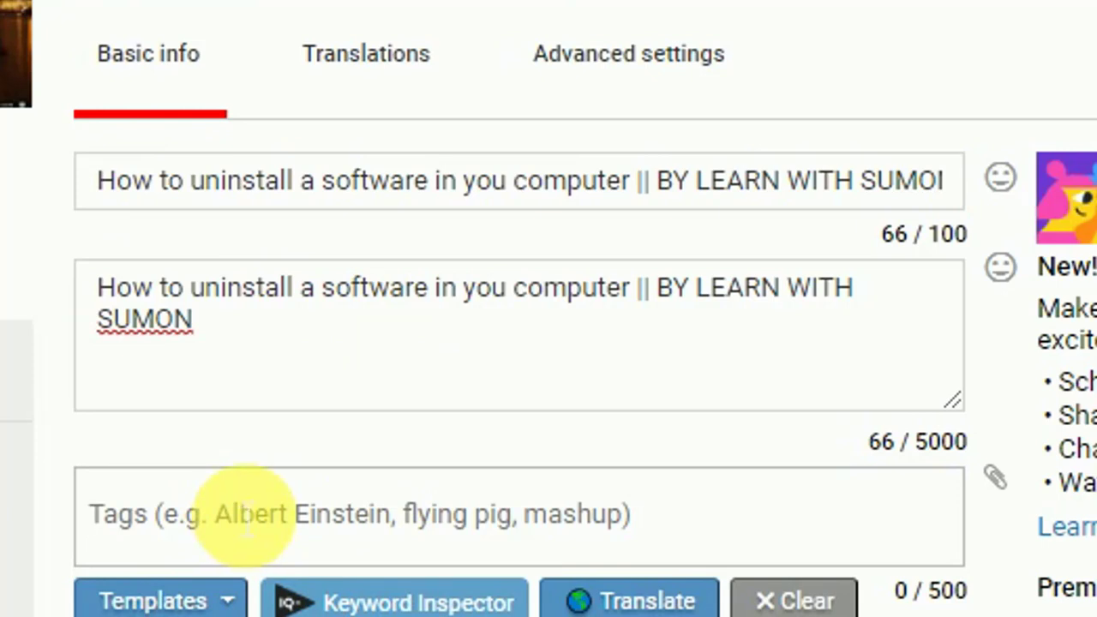
key("ctrl+v")
key("Return")
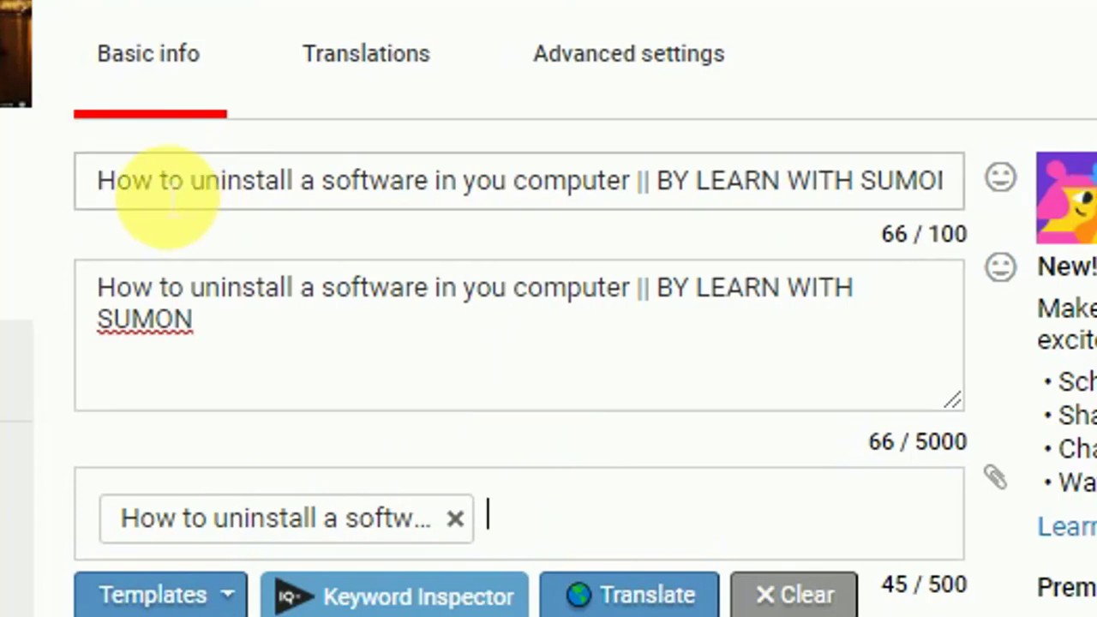
- Copy the word "How" from the title and add it as a second tag
left_click_drag(150, 181, 100, 183)
key("ctrl+c")
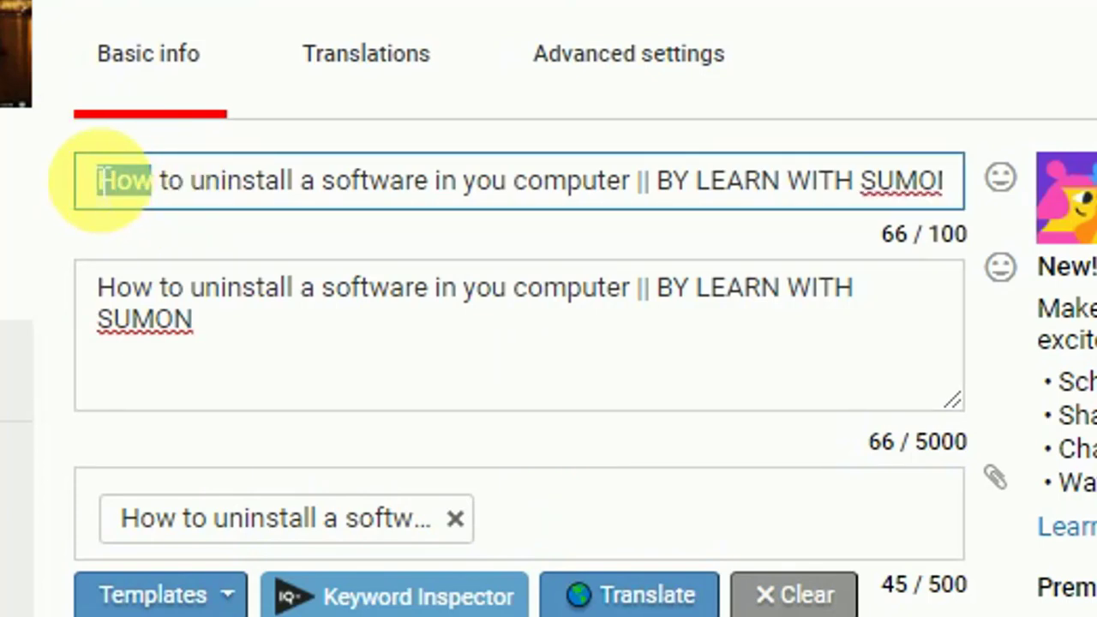
left_click(555, 516)
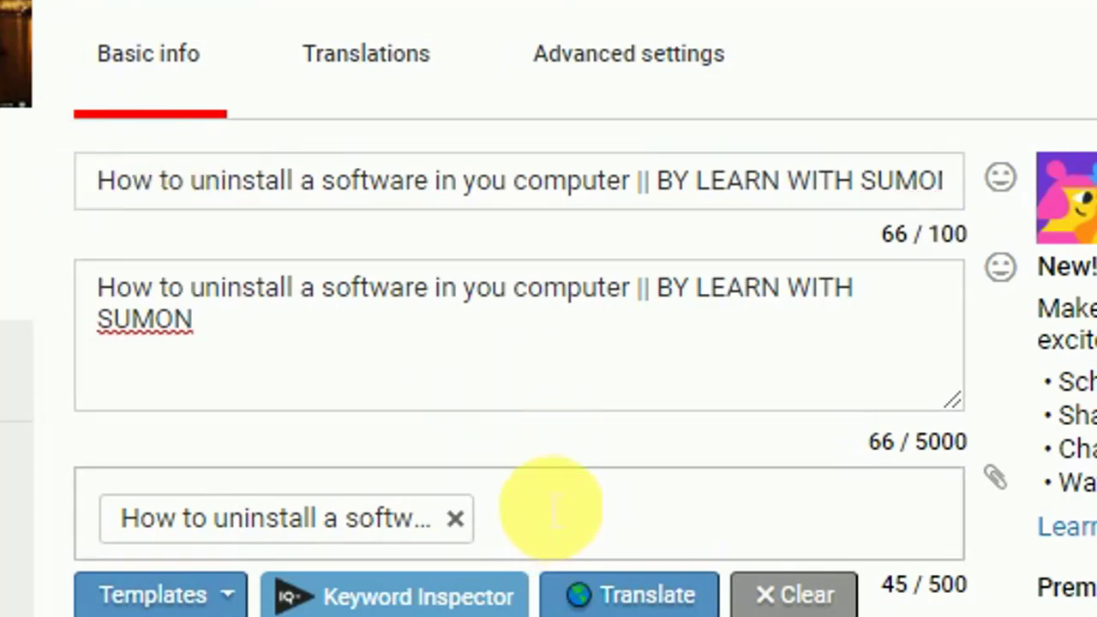
key("ctrl+v")
key("Return")
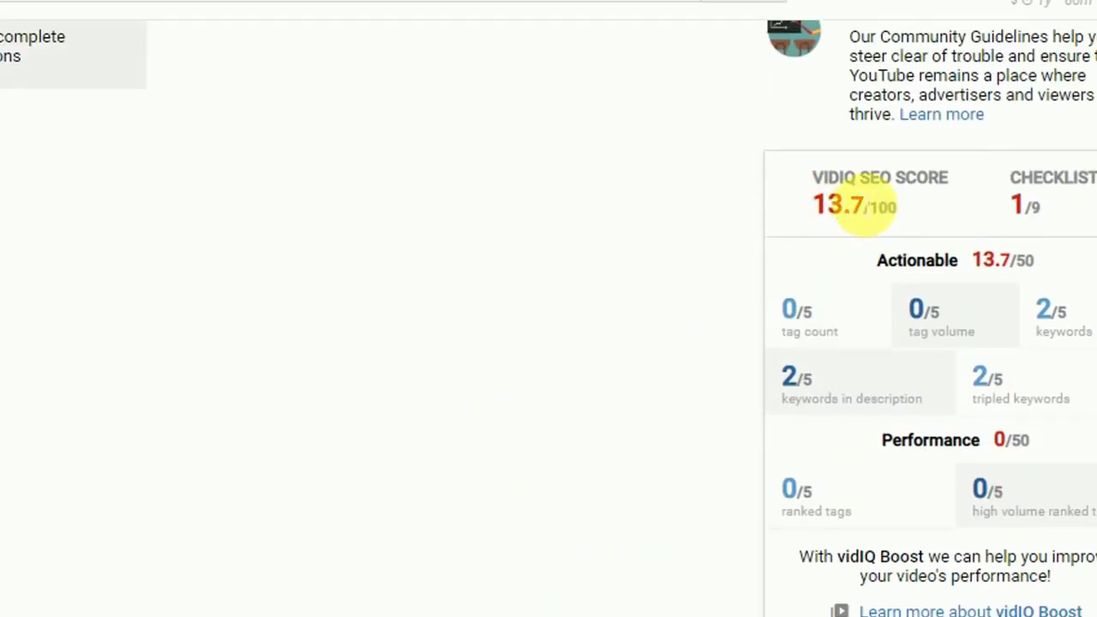
- Remove the "How" tag and check the effect on the vidIQ SEO score
scroll(836, 242, "up", 4)
scroll(836, 243, "up", 2)
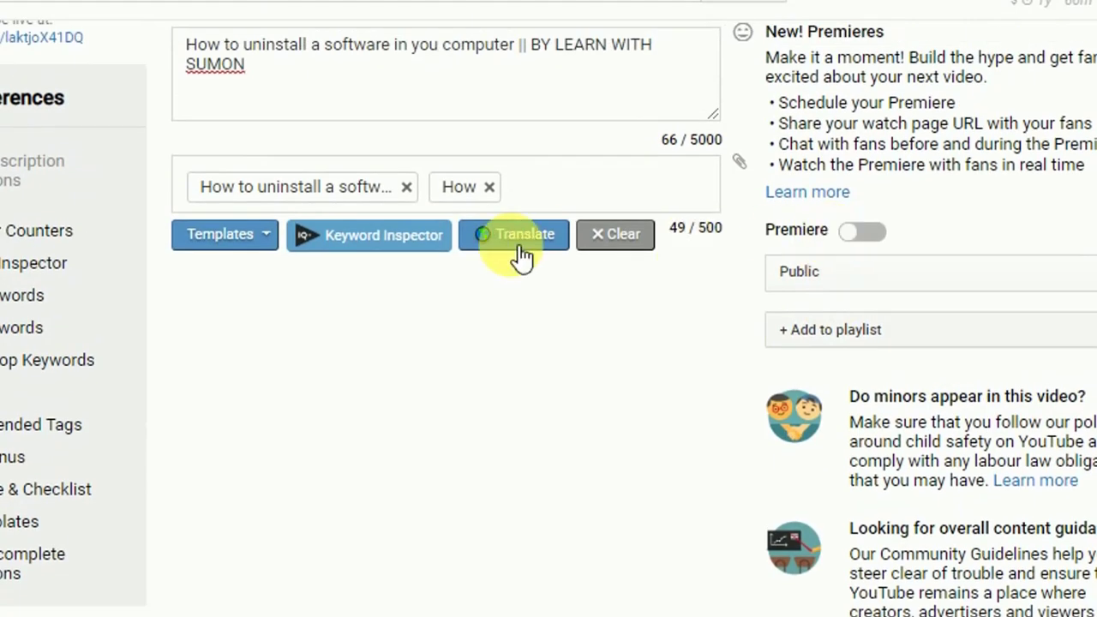
left_click(488, 187)
scroll(535, 381, "down", 3)
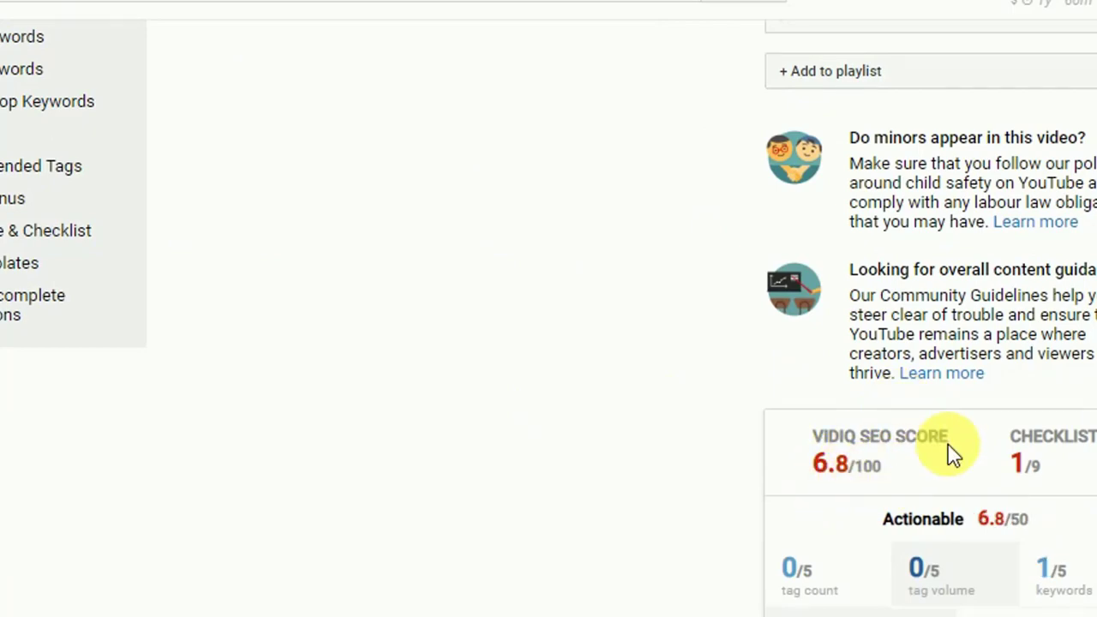
scroll(359, 526, "up", 6)
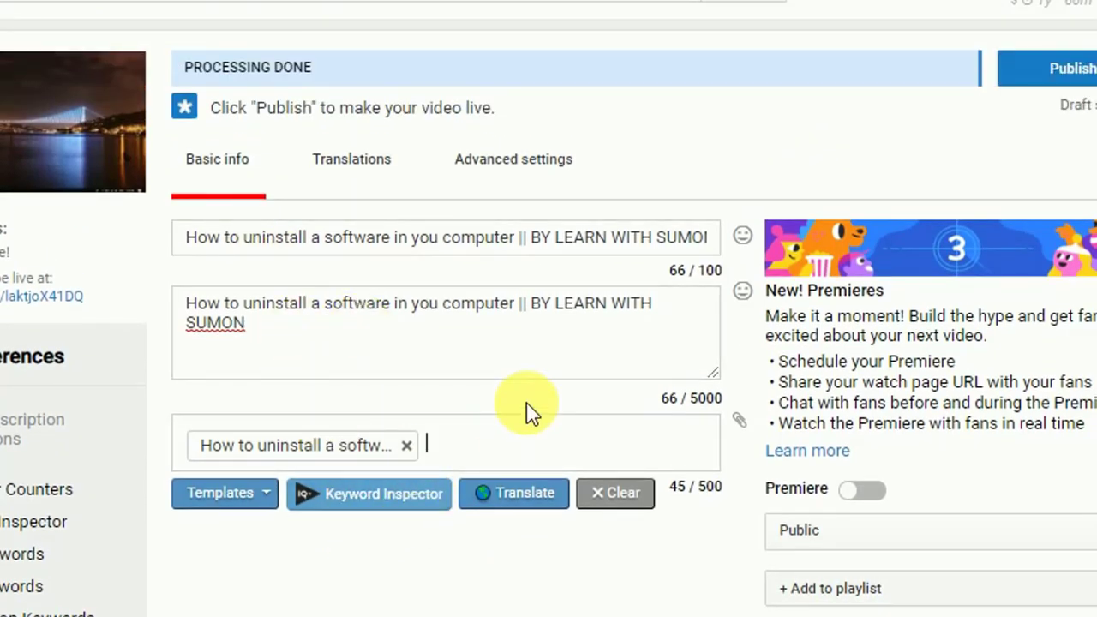
- Add the tag "How" again and recheck the vidIQ SEO score
type("How,")
scroll(562, 480, "down", 3)
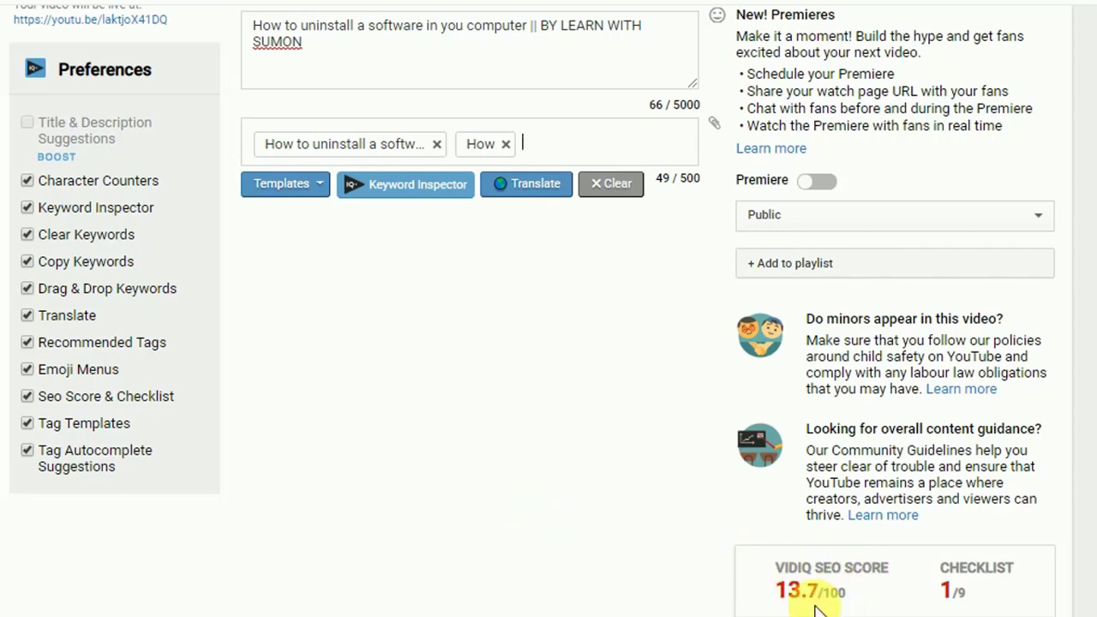
scroll(483, 521, "up", 3)
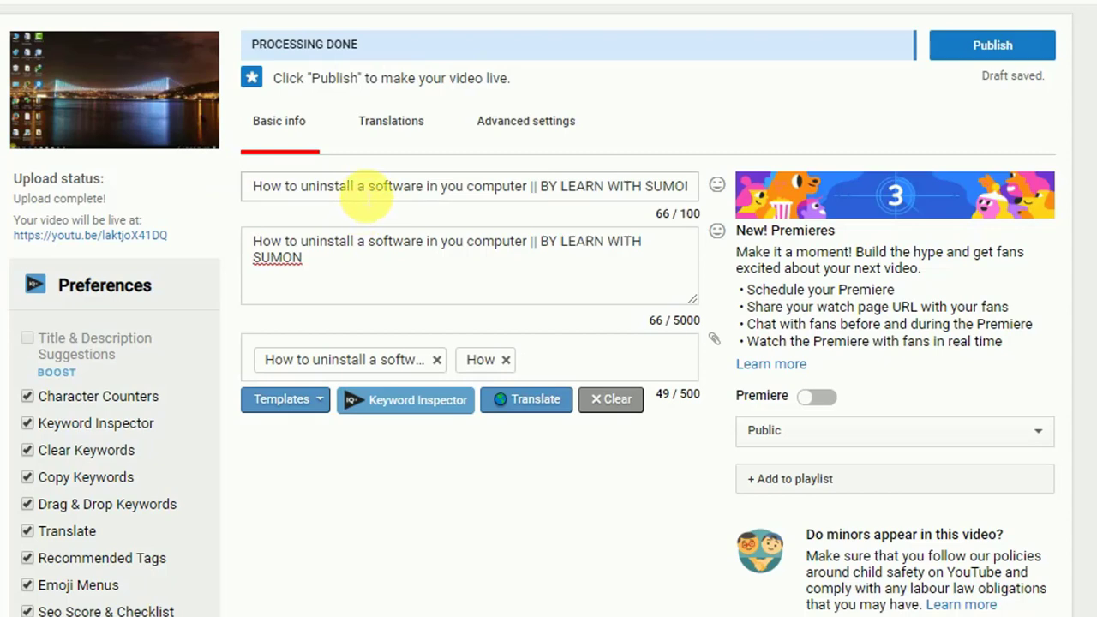
- Add "uninstall" from the title as another tag and check the vidIQ SEO score
left_click_drag(353, 187, 301, 187)
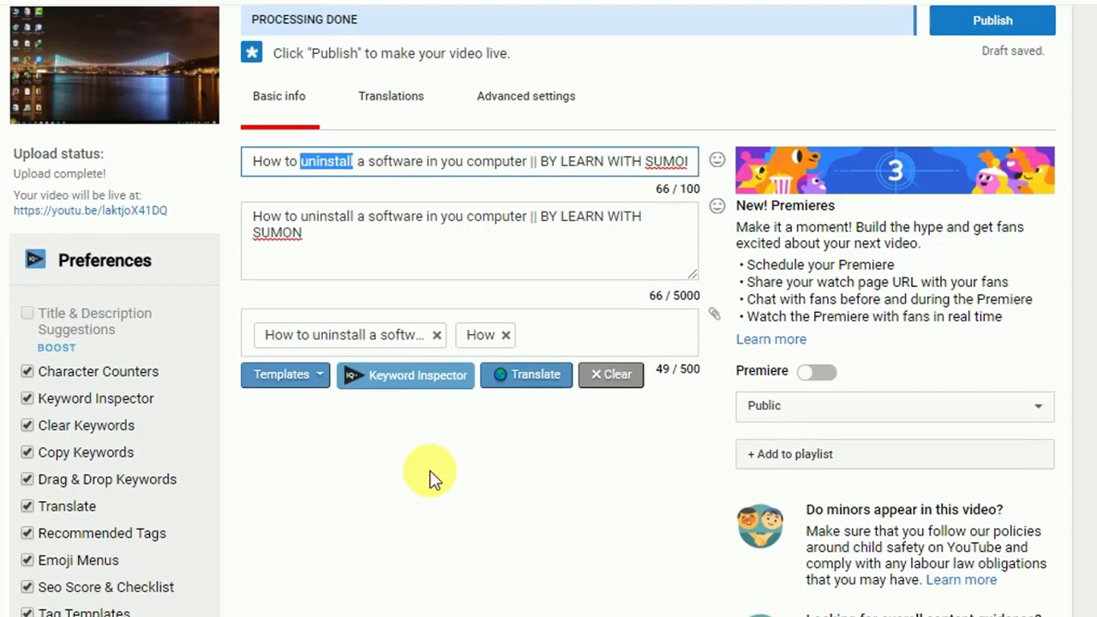
scroll(429, 465, "down", 4)
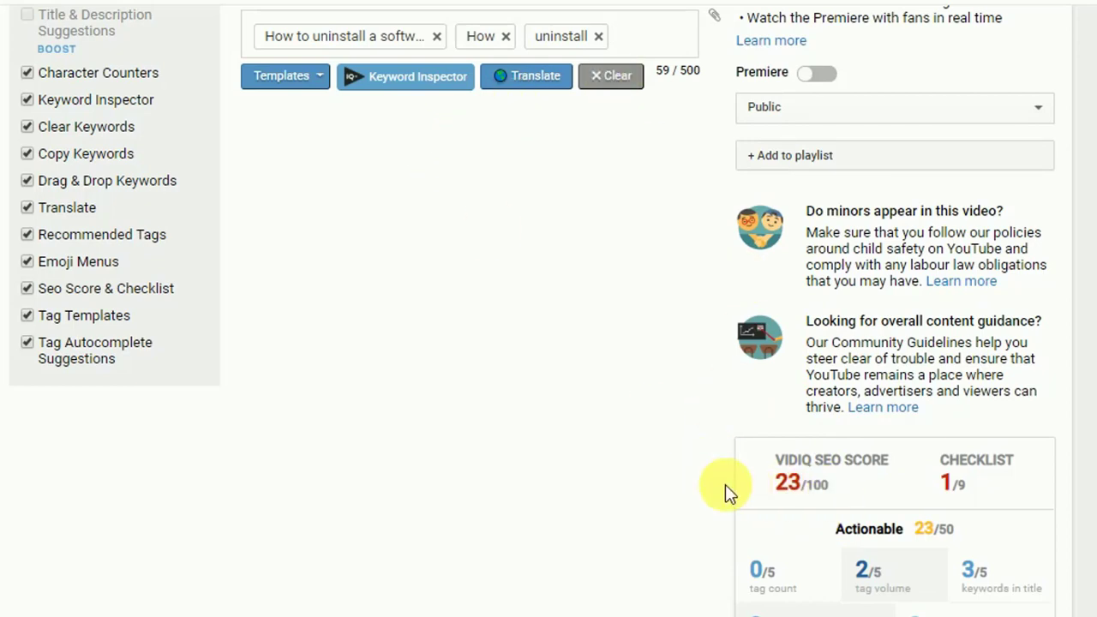
- Add "uninstall a software" from the title as another tag and check the vidIQ SEO score
scroll(457, 427, "up", 4)
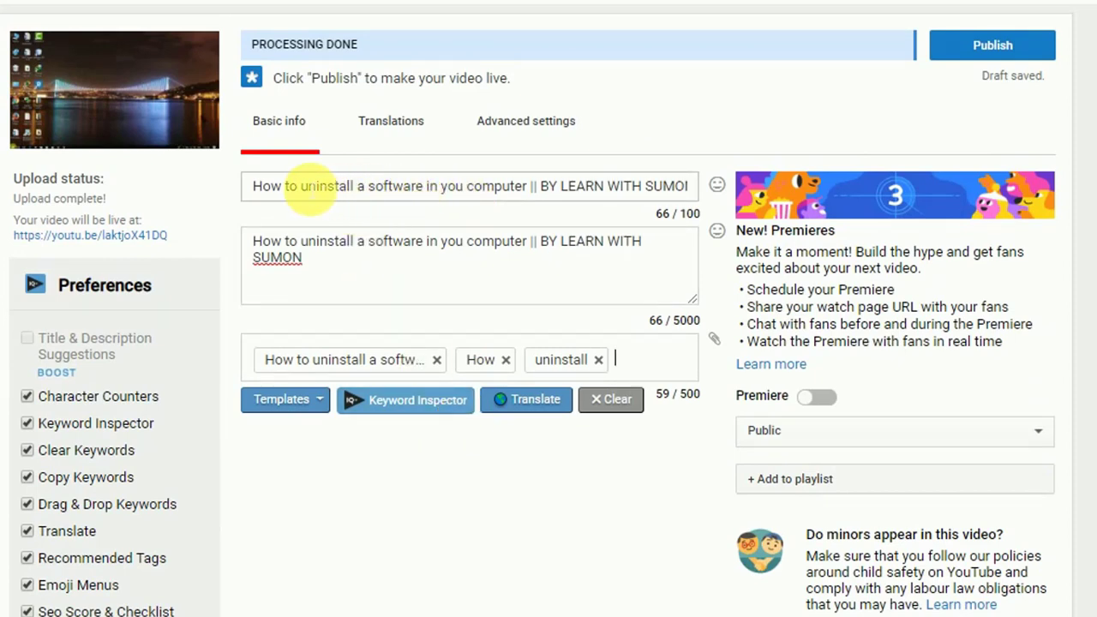
left_click(300, 187)
left_click_drag(300, 187, 418, 189)
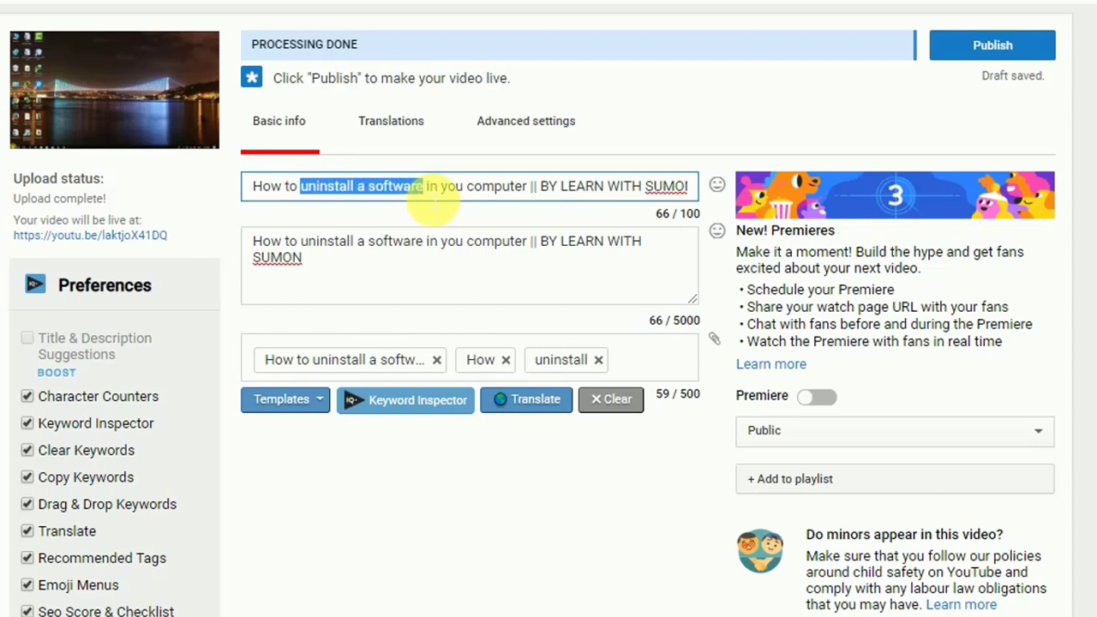
scroll(565, 300, "down", 1)
left_click(651, 255)
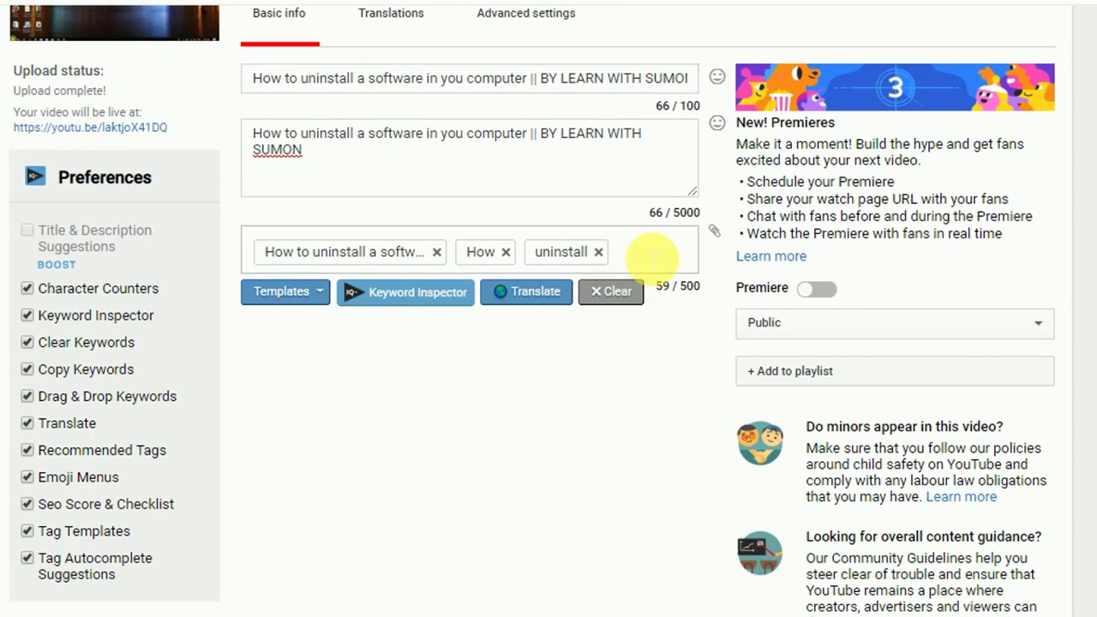
type("uninstall a software")
scroll(612, 365, "down", 3)
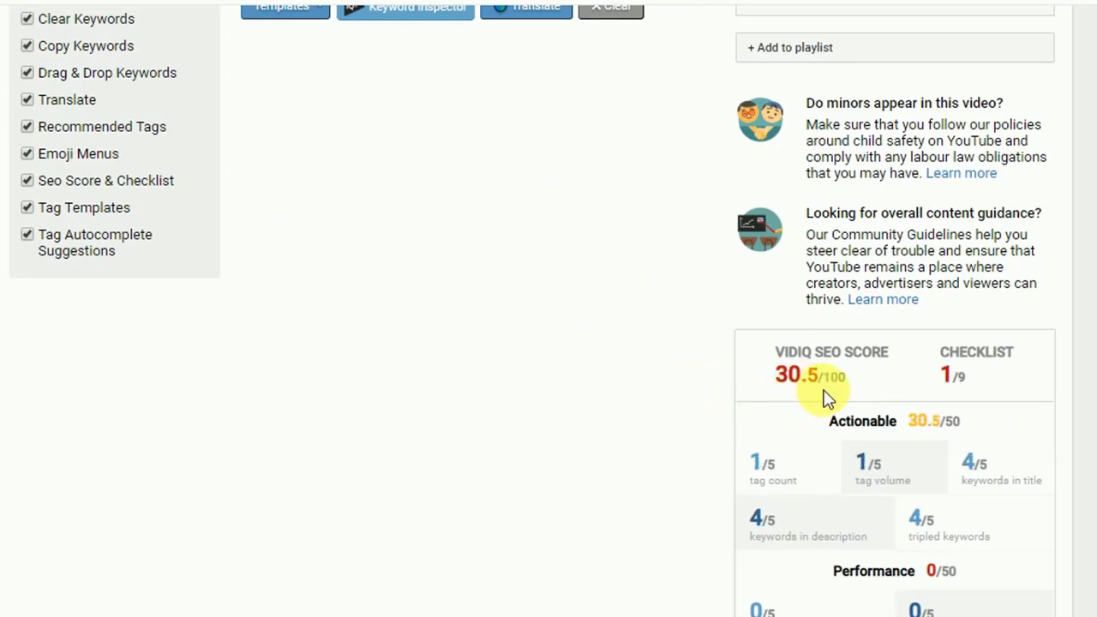
scroll(591, 371, "up", 2)
scroll(590, 371, "down", 2)
- Add the longer title phrase "uninstall a software in you computer" as a tag and check the vidIQ SEO score
scroll(592, 351, "up", 4)
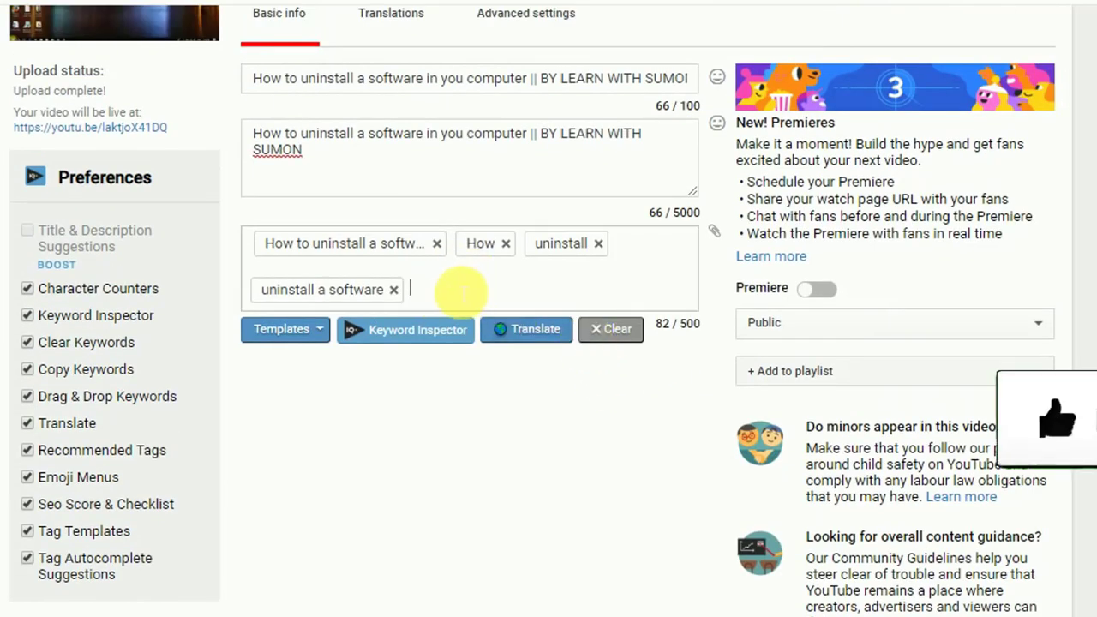
scroll(450, 292, "up", 2)
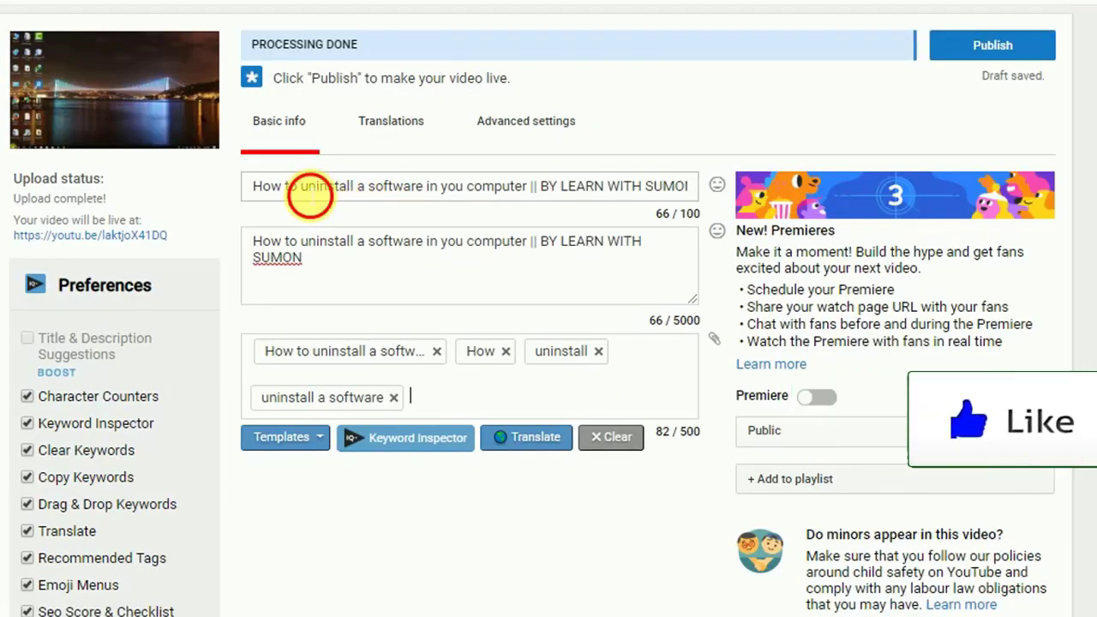
left_click_drag(301, 190, 514, 197)
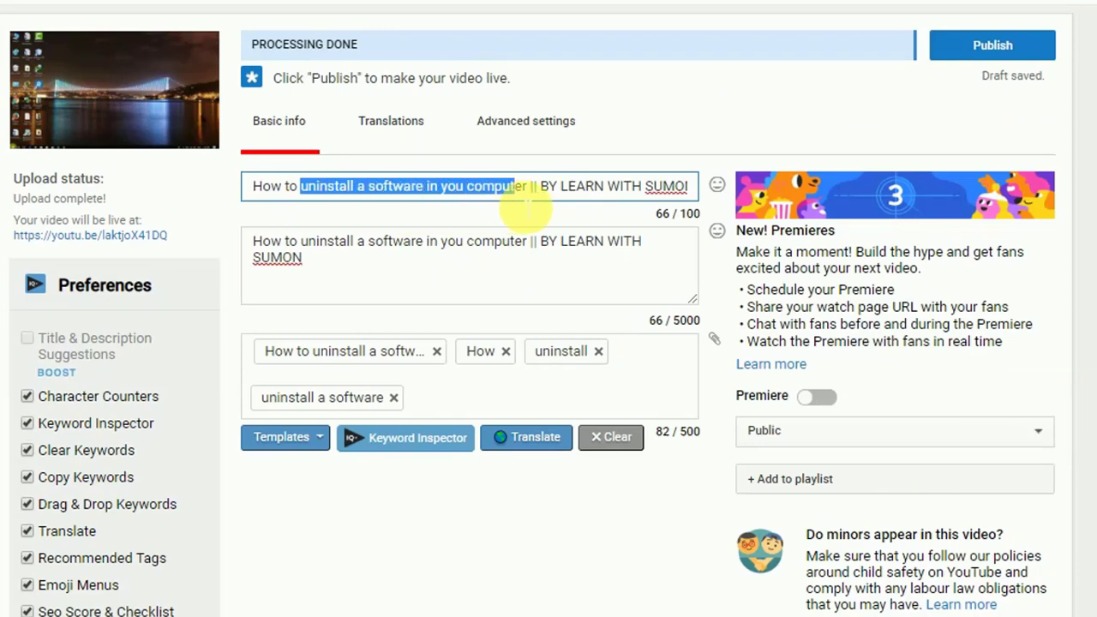
left_click(525, 397)
scroll(526, 441, "down", 4)
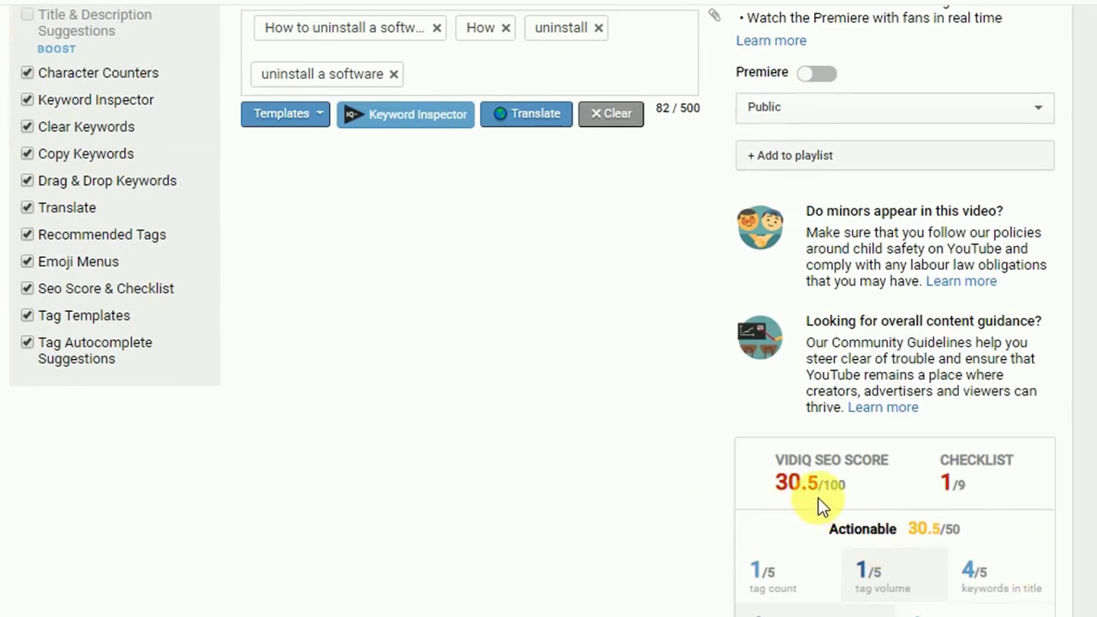
scroll(448, 466, "up", 1)
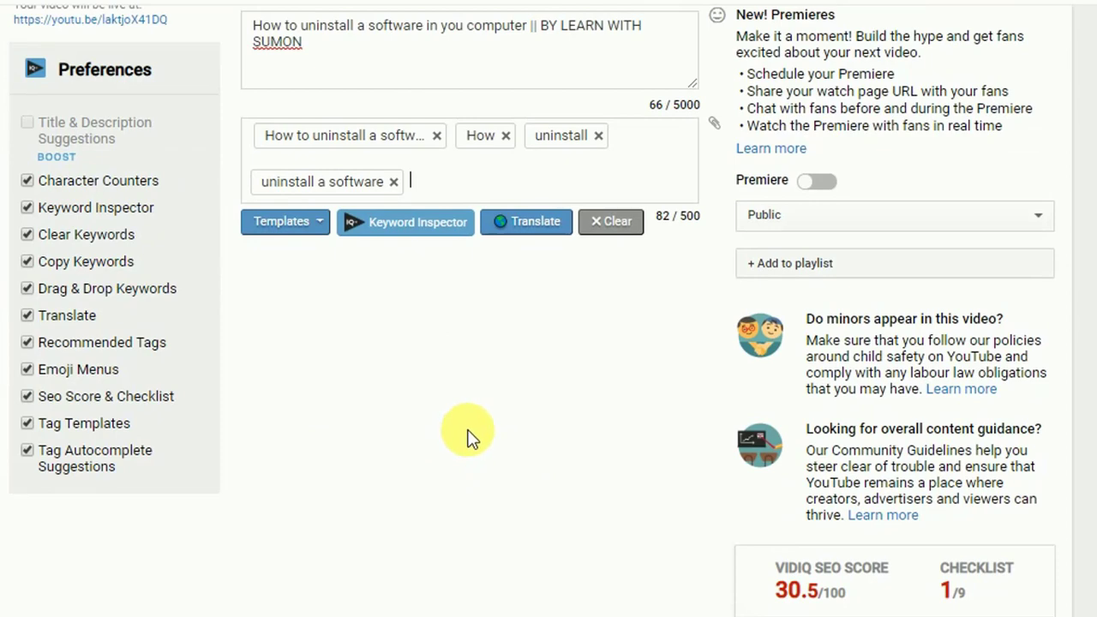
type("uninstall a software in you computer")
key("Return")
scroll(478, 403, "down", 4)
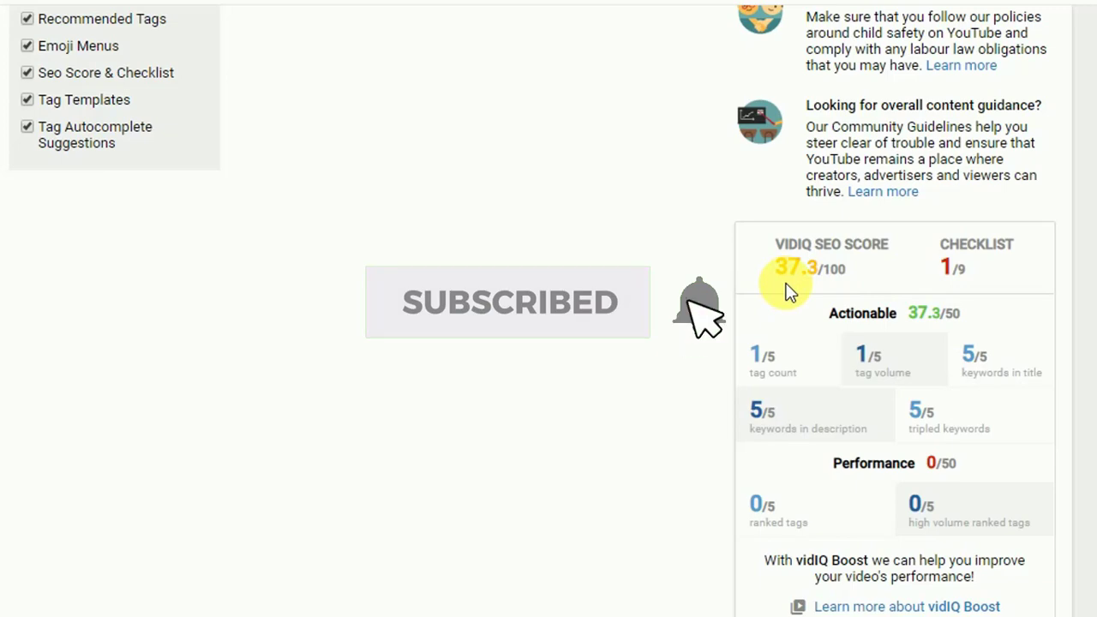
- Add the channel name and its last word as two separate tags, and compare the tags with the vidIQ SEO score
scroll(786, 289, "up", 3)
scroll(318, 248, "up", 4)
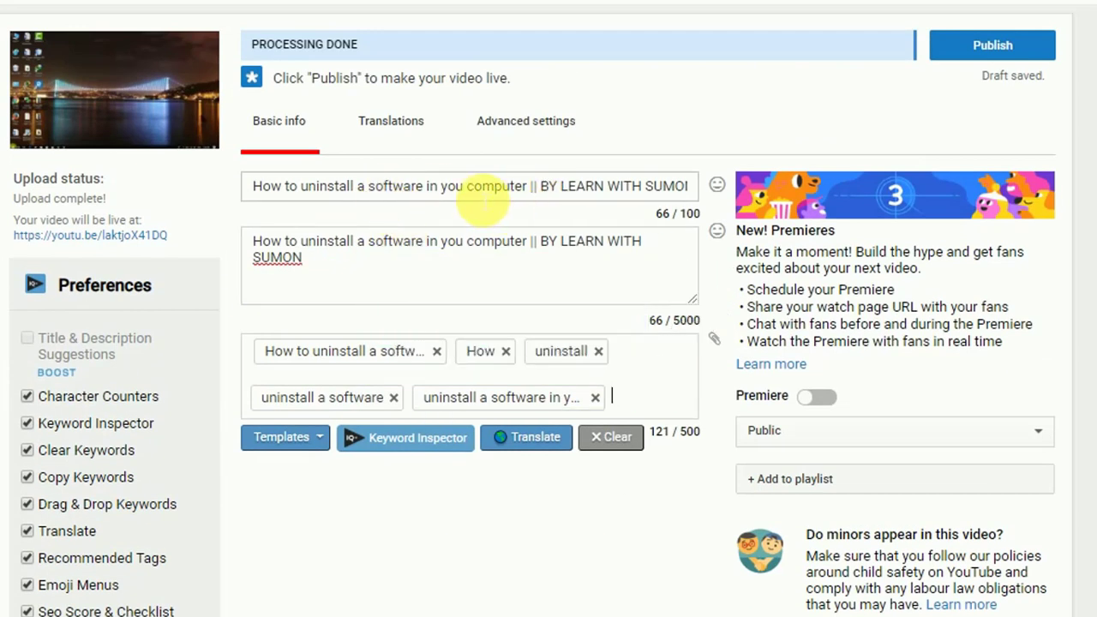
scroll(878, 417, "down", 5)
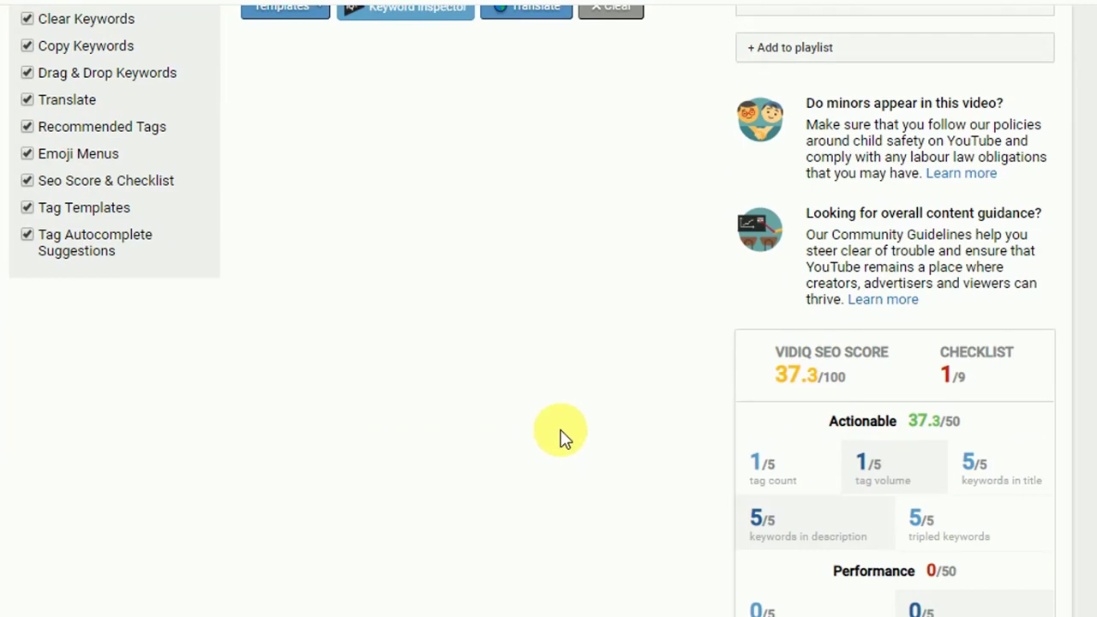
scroll(559, 437, "up", 5)
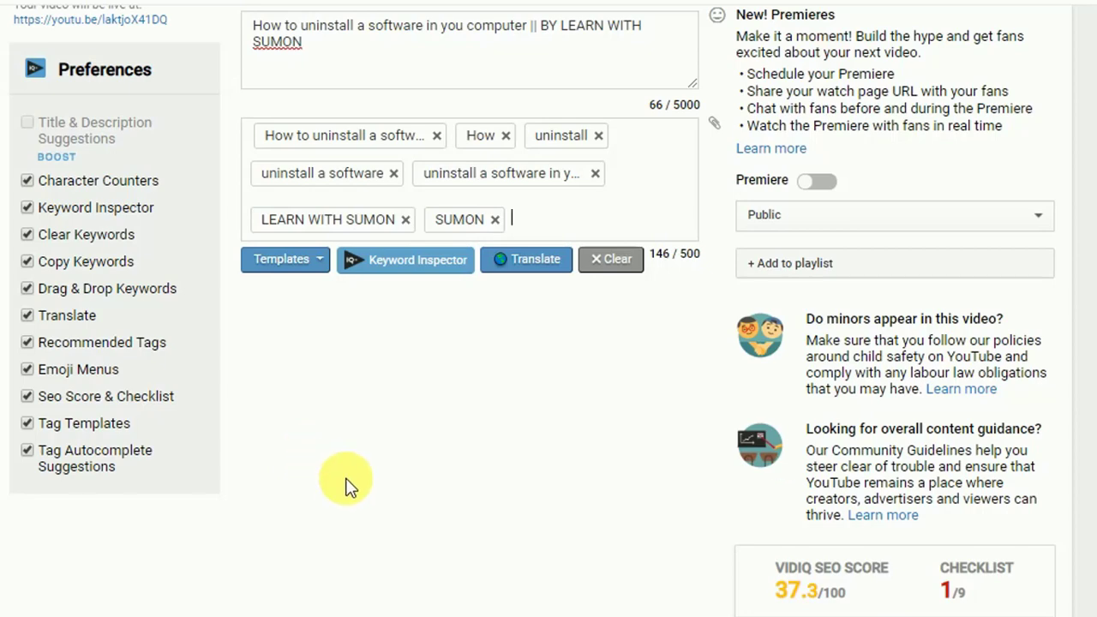
scroll(347, 484, "down", 4)
scroll(349, 472, "up", 6)
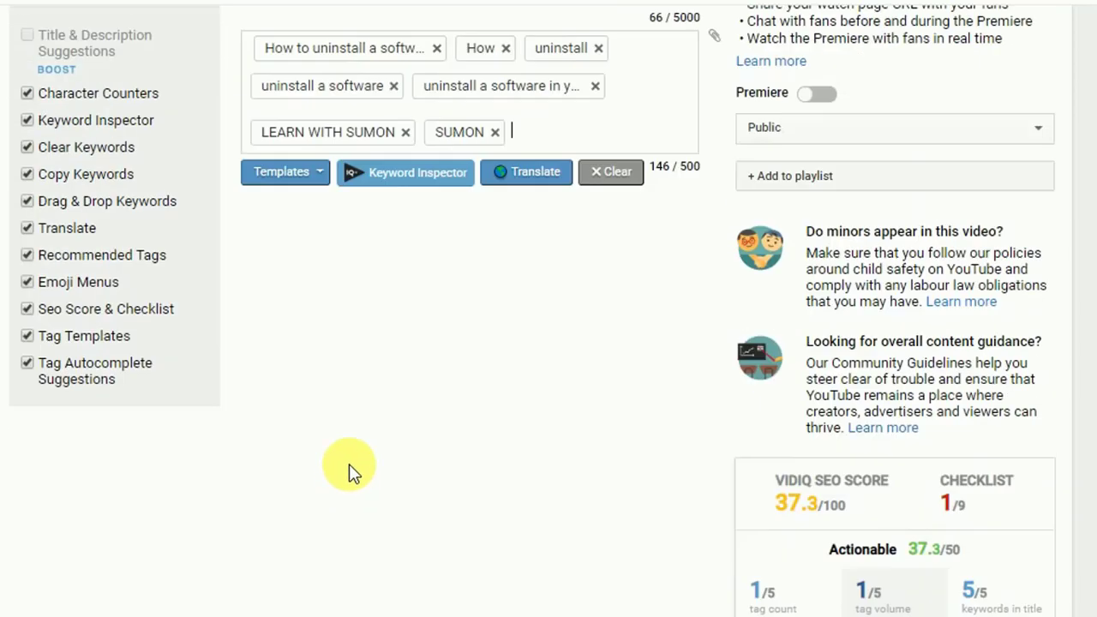
scroll(351, 467, "up", 1)
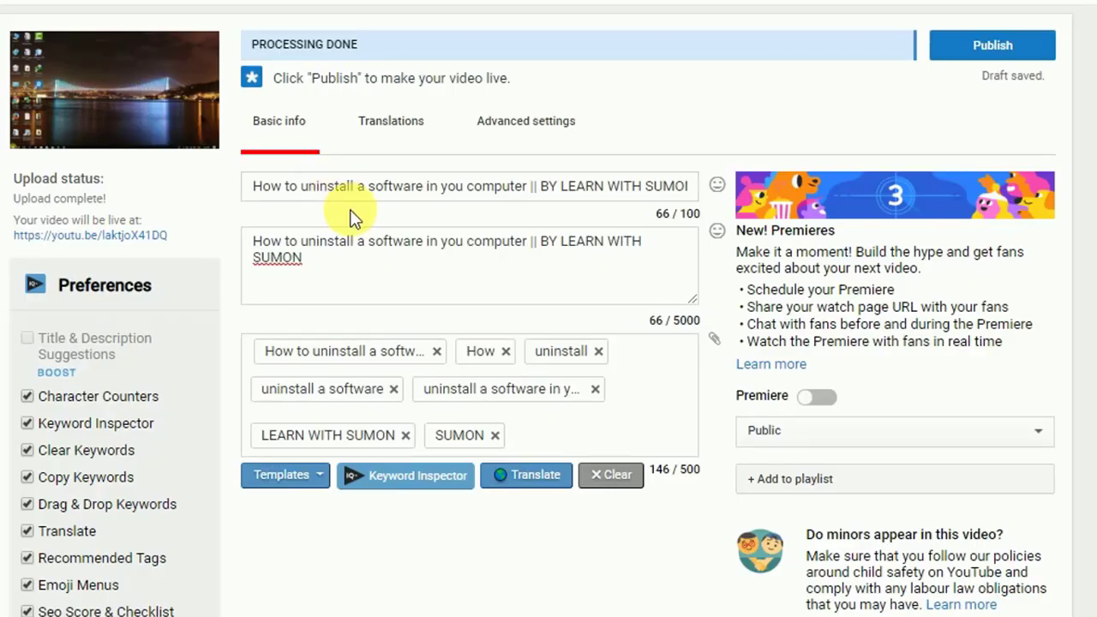
scroll(353, 209, "down", 3)
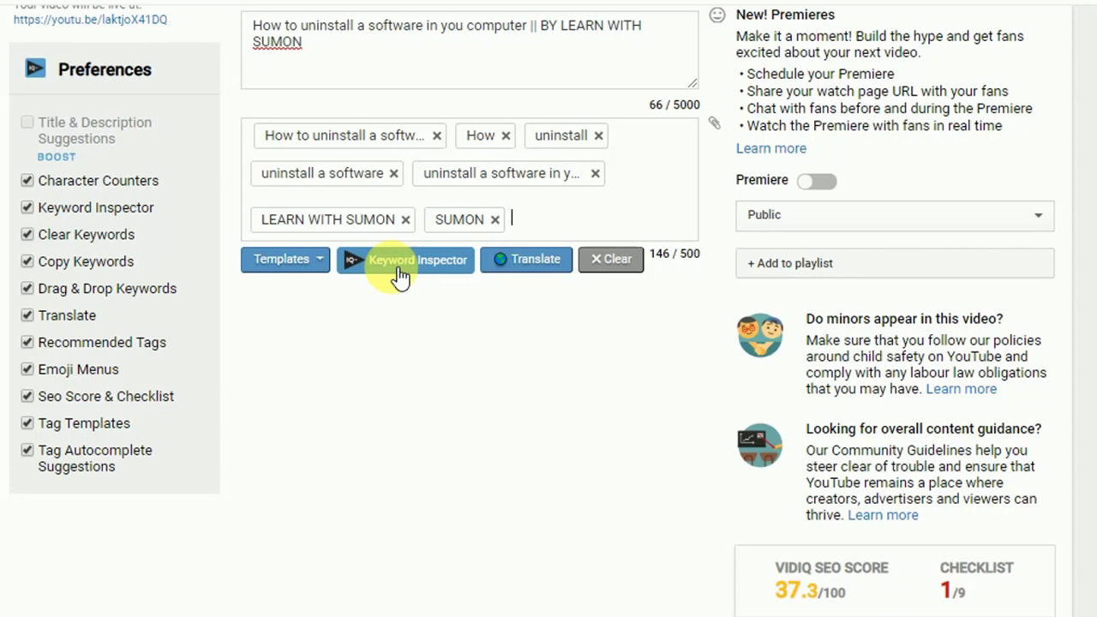
scroll(493, 361, "down", 3)
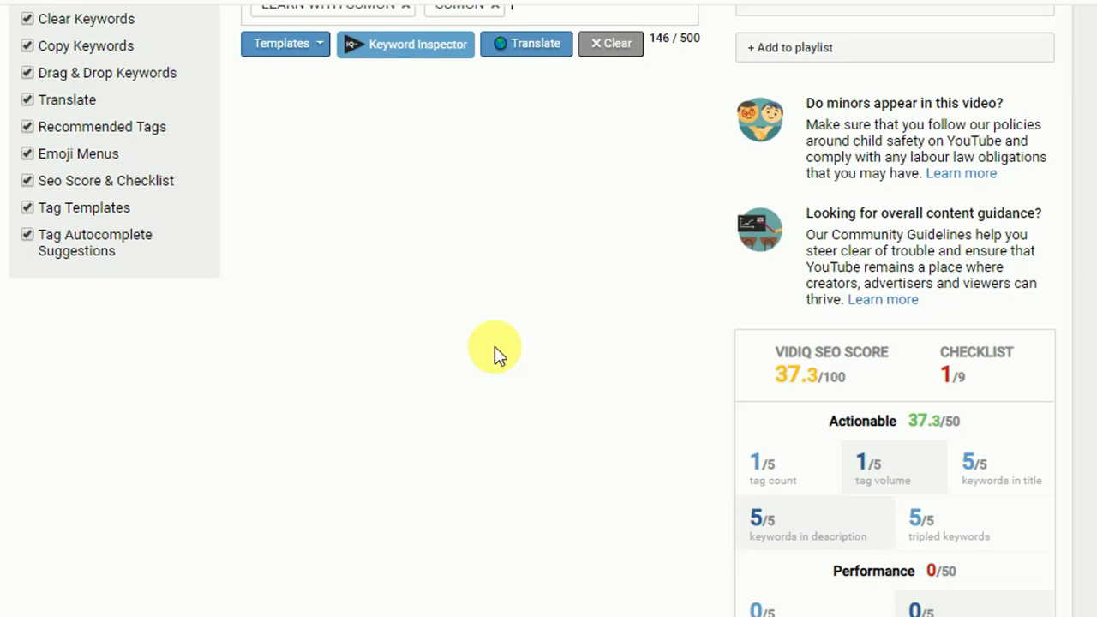
scroll(495, 347, "up", 5)
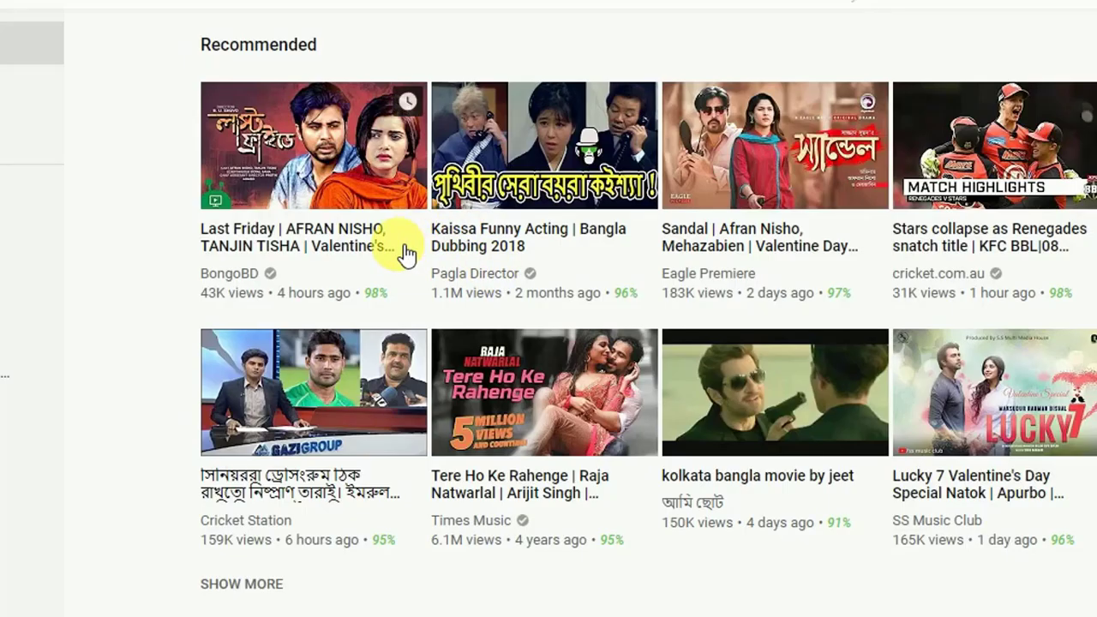
- Open the recommended "Last Friday" video by BongoBD from the YouTube home page and examine its vidIQ video tags
scroll(505, 403, "down", 1)
scroll(504, 401, "down", 4)
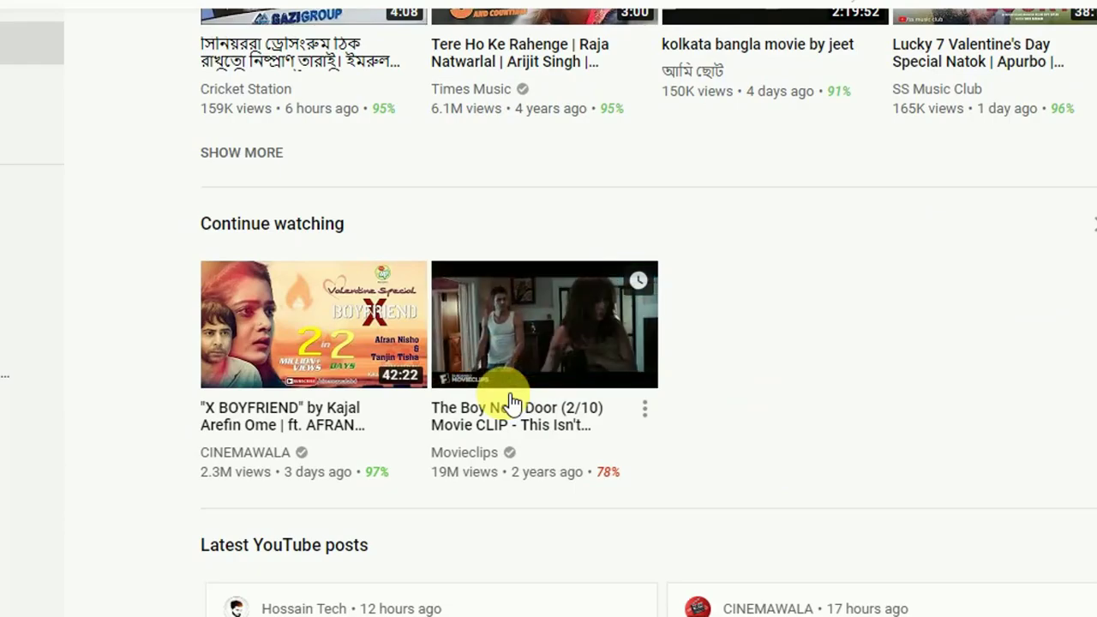
scroll(503, 400, "up", 5)
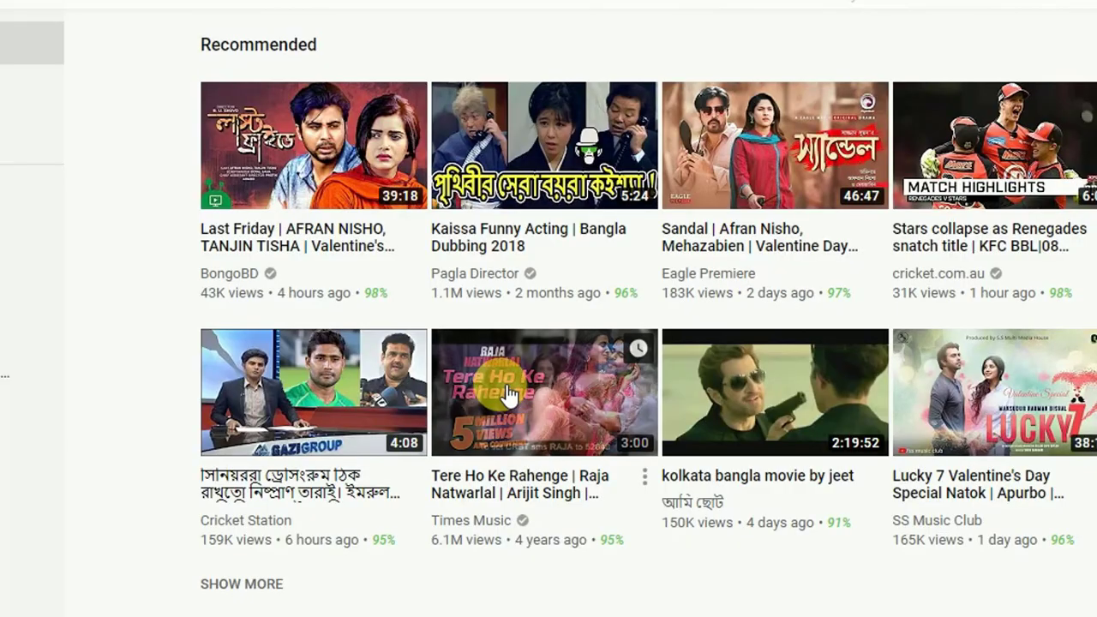
left_click(332, 93)
scroll(631, 262, "down", 5)
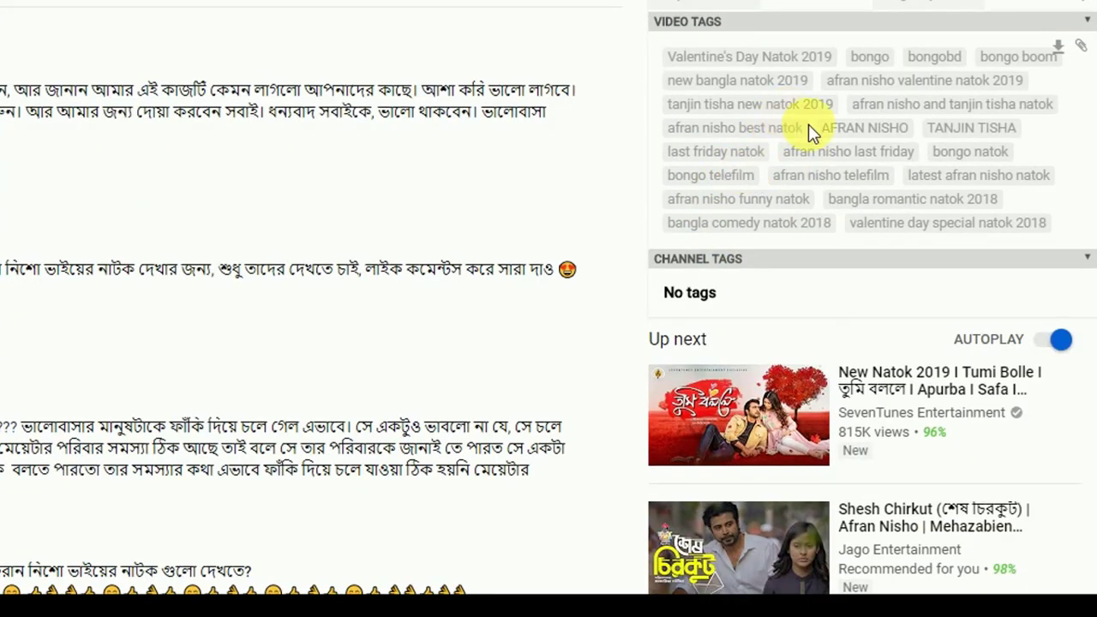
scroll(291, 310, "up", 10)
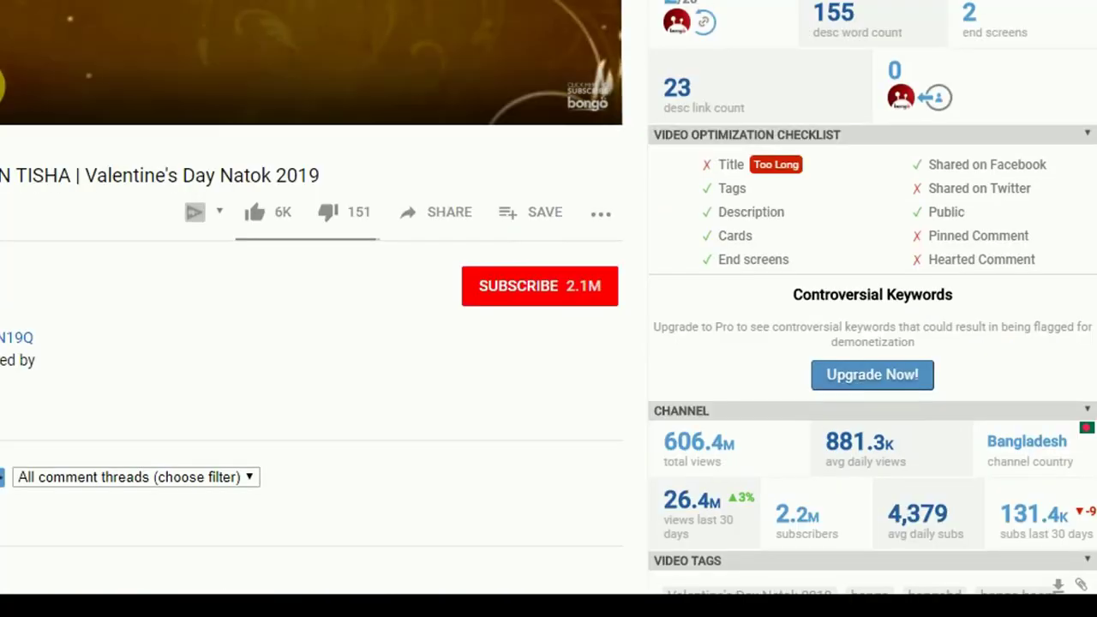
scroll(497, 343, "down", 6)
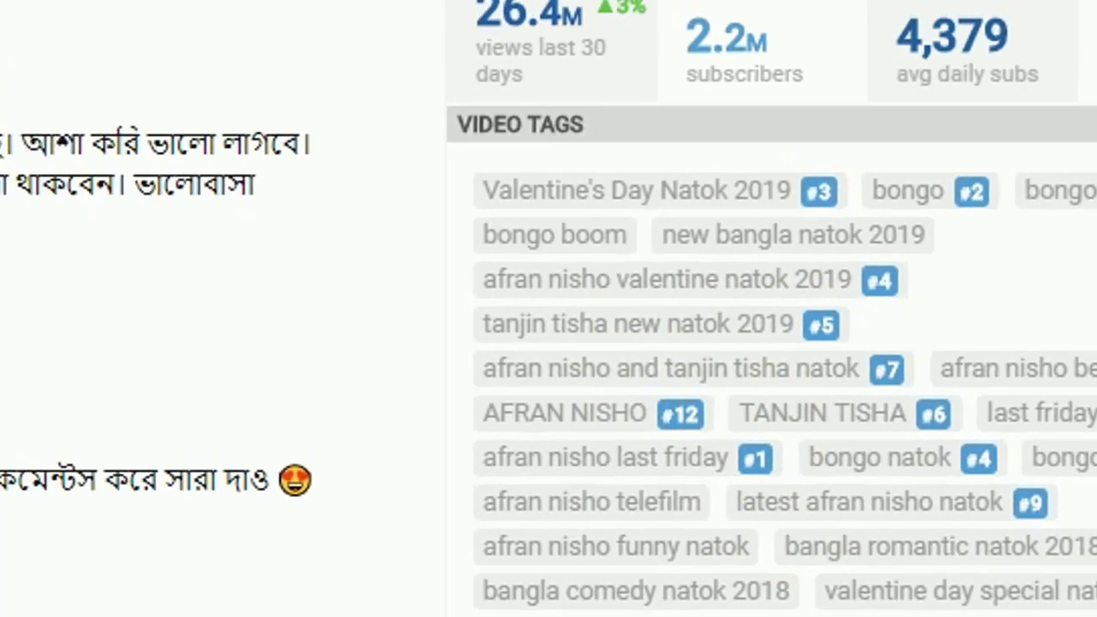
- Inspect the BongoBD video's title, tag rankings and the breakdown of its vidIQ SEO score
scroll(820, 246, "up", 5)
scroll(819, 249, "up", 3)
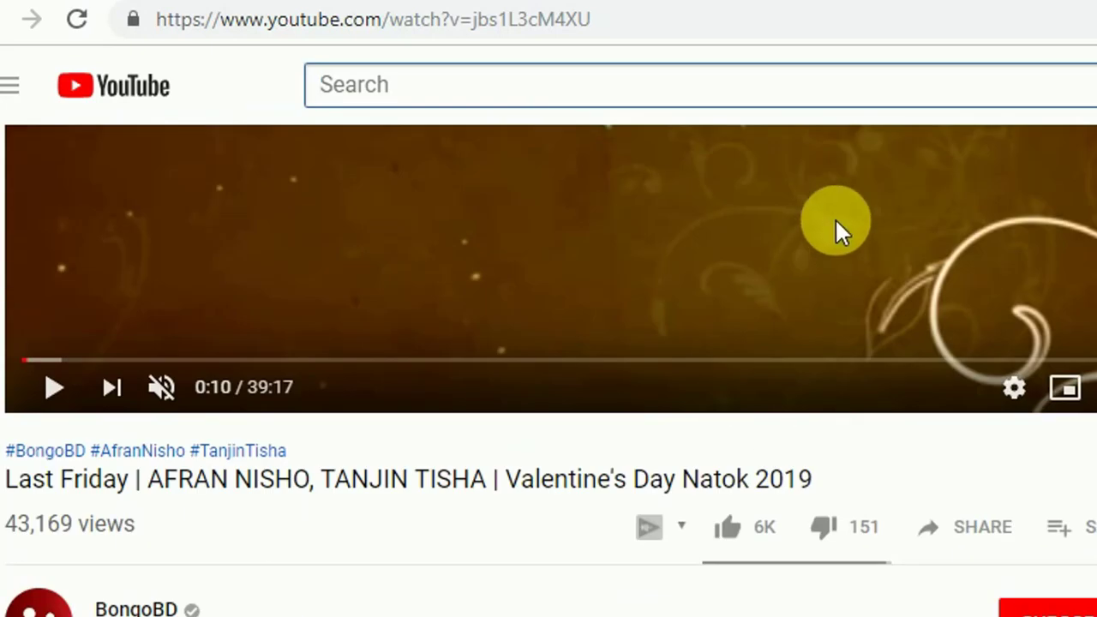
scroll(548, 342, "down", 10)
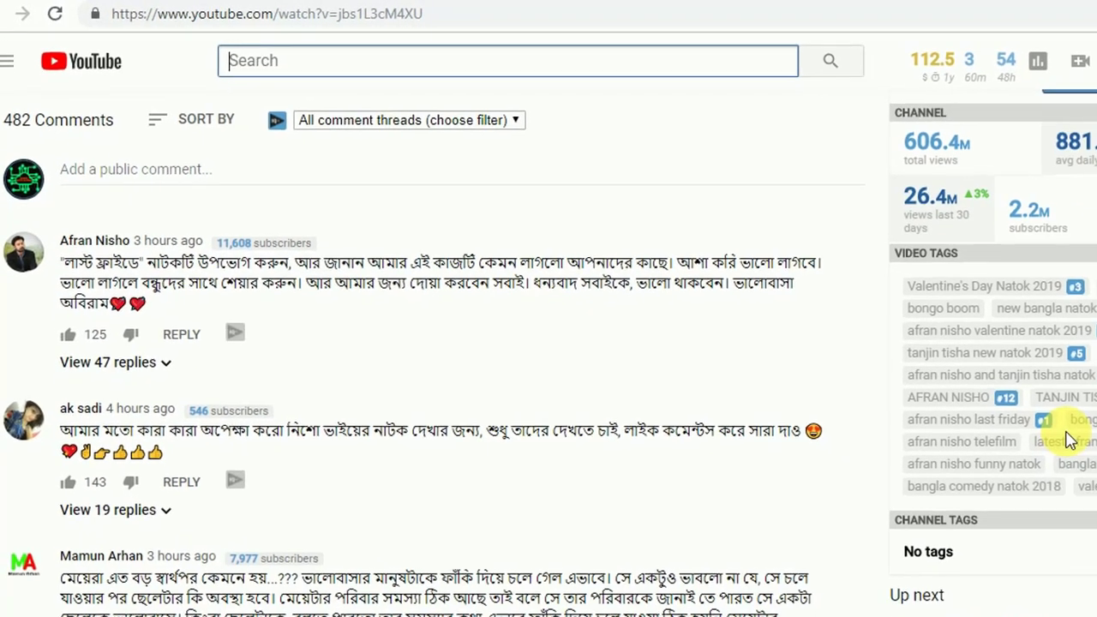
scroll(1061, 436, "up", 10)
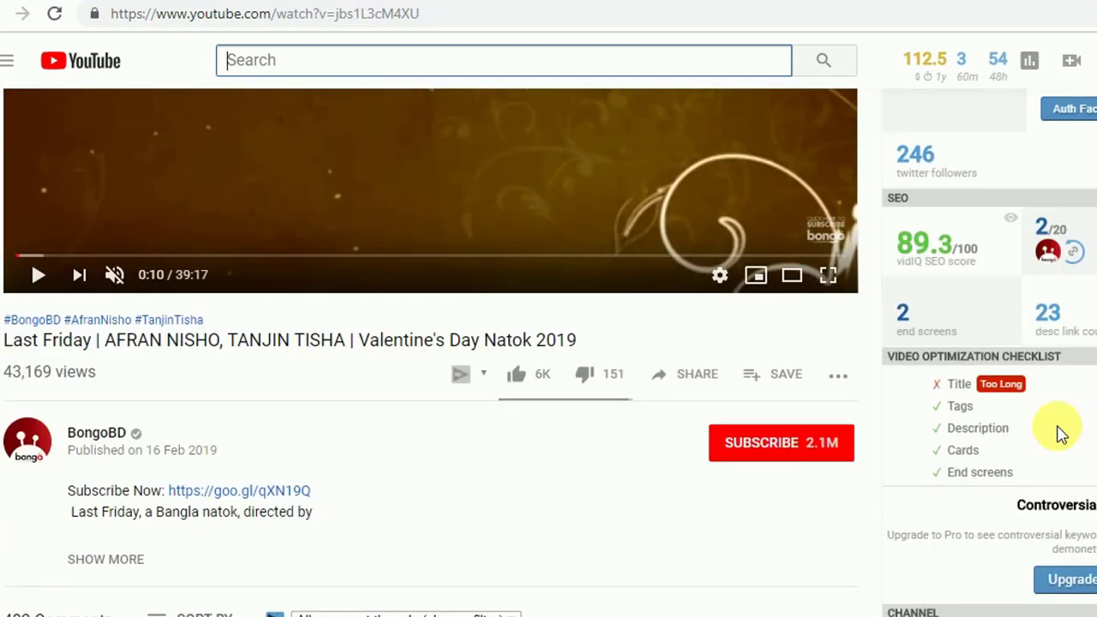
mouse_move(910, 228)
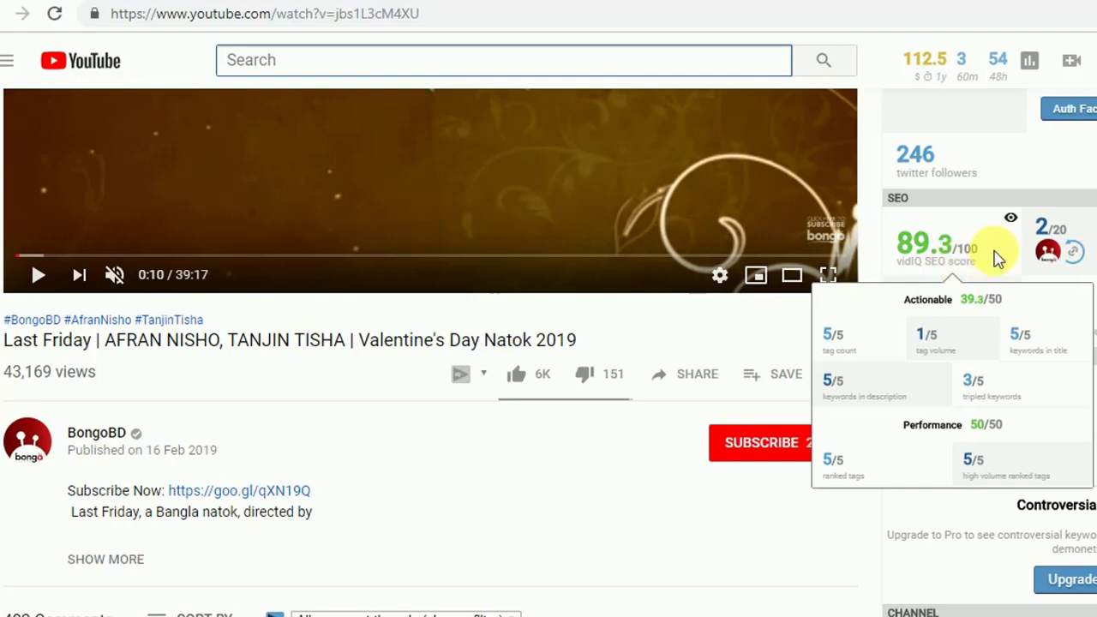
- Return to the video upload page and review the entered title, description and tags
scroll(536, 452, "up", 3)
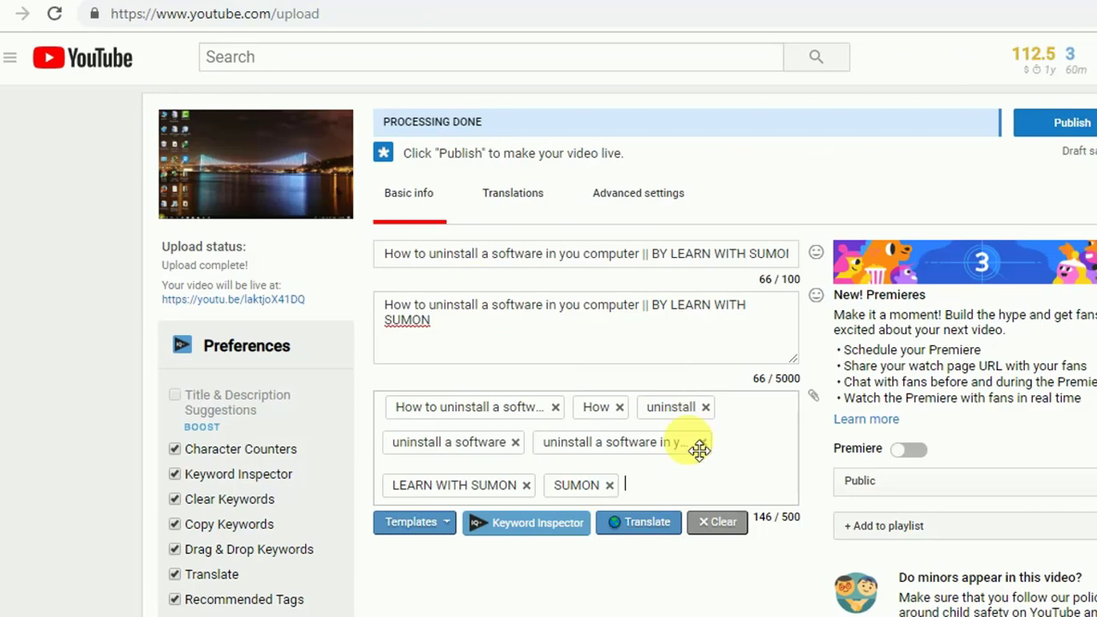
scroll(697, 448, "down", 3)
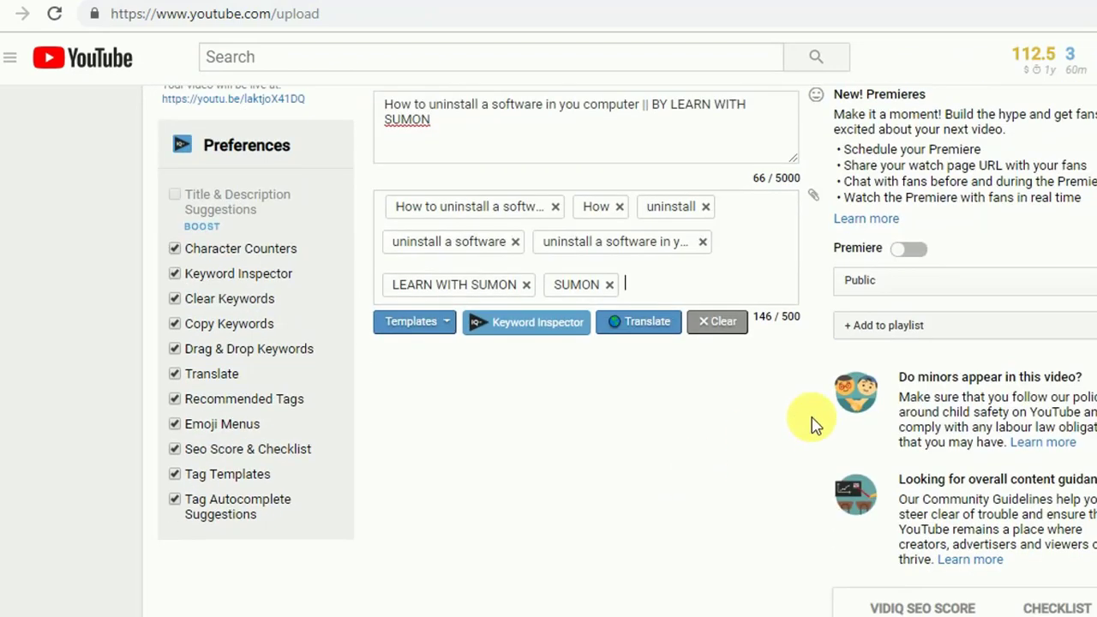
scroll(643, 287, "up", 3)
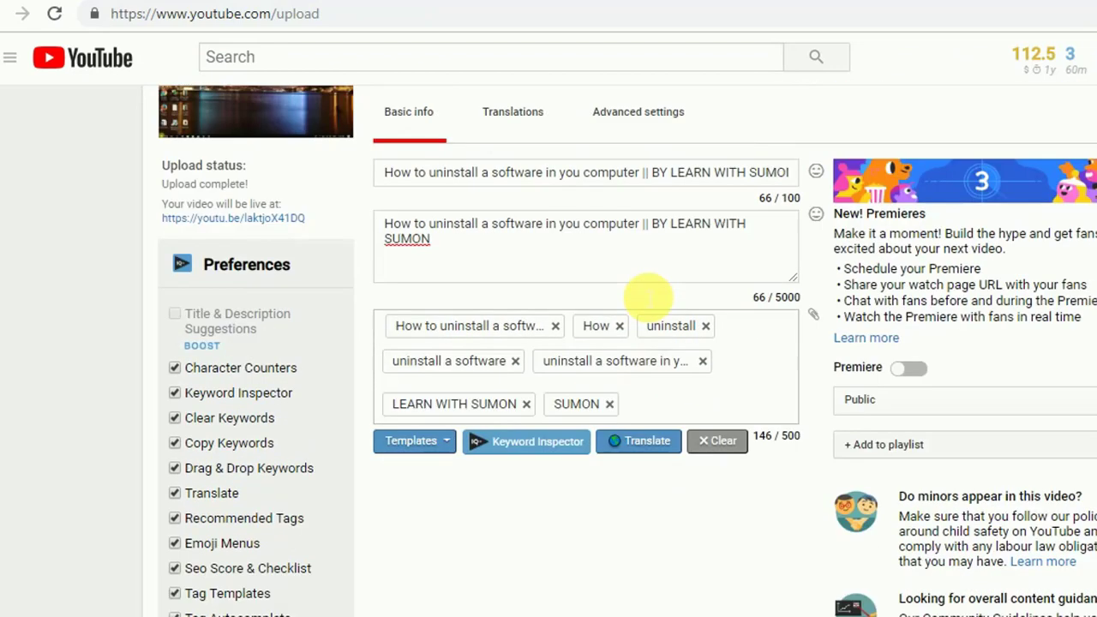
left_click(519, 338)
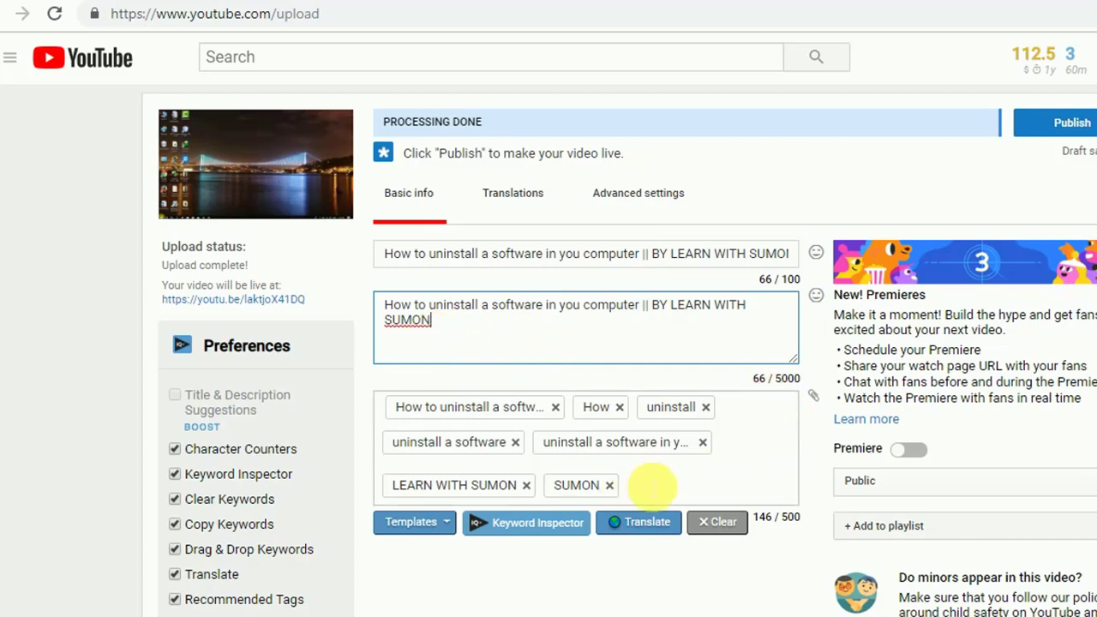
left_click(665, 491)
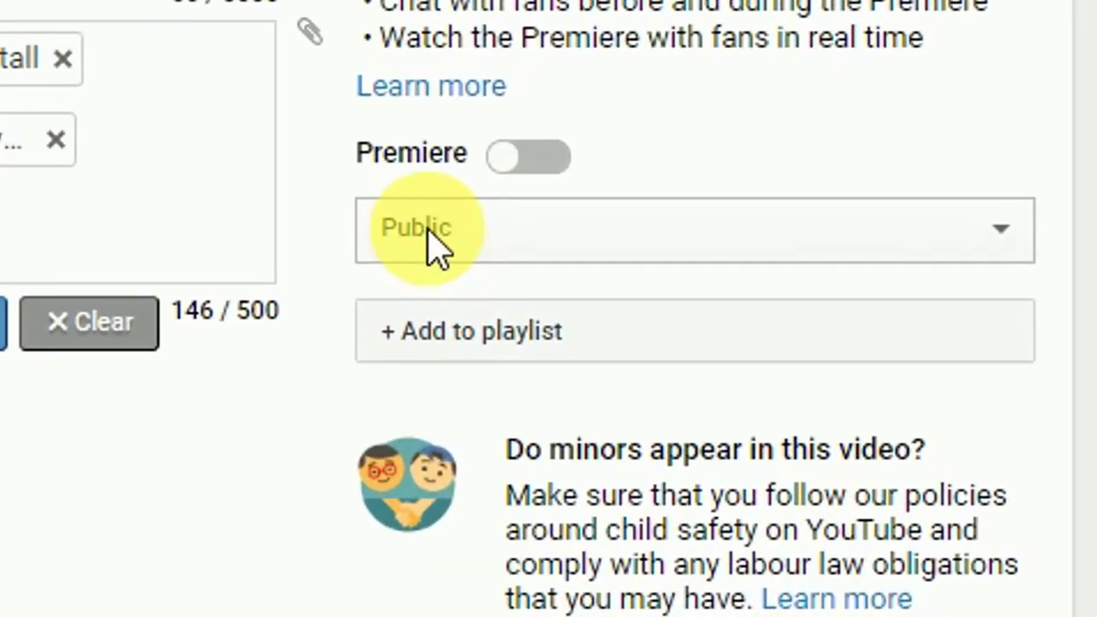
- Set the uploaded video's privacy to Private
left_click(987, 208)
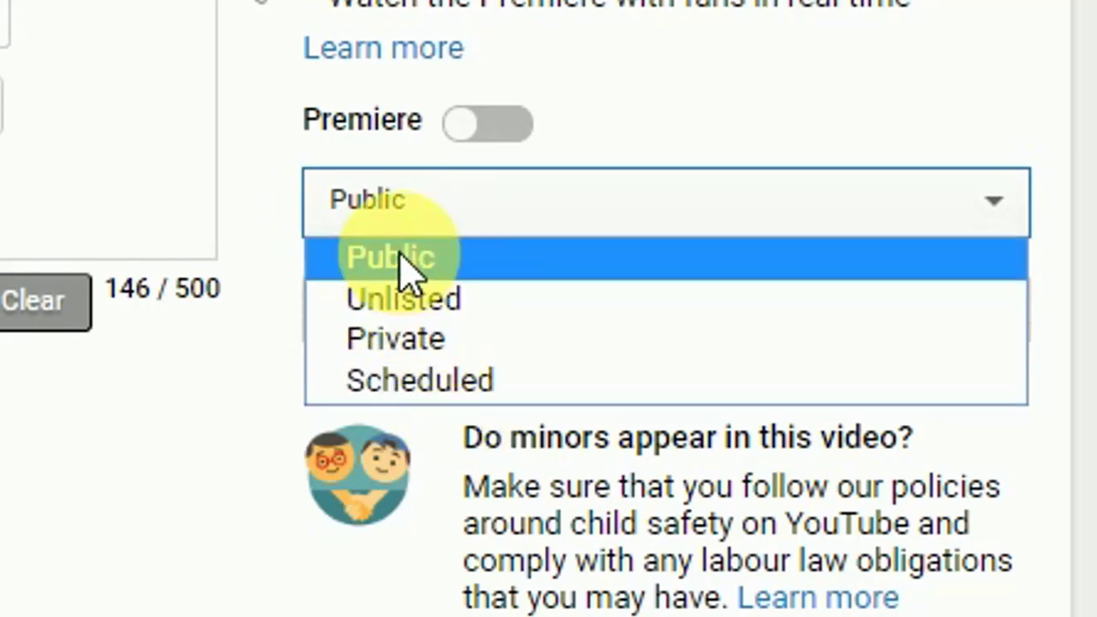
key("Down")
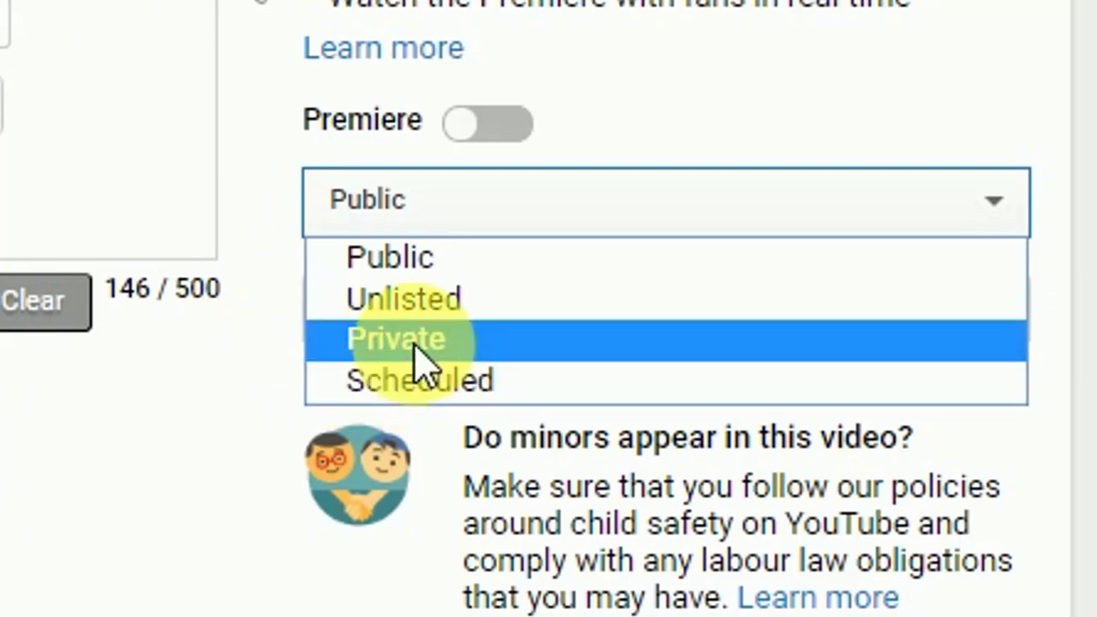
left_click(421, 343)
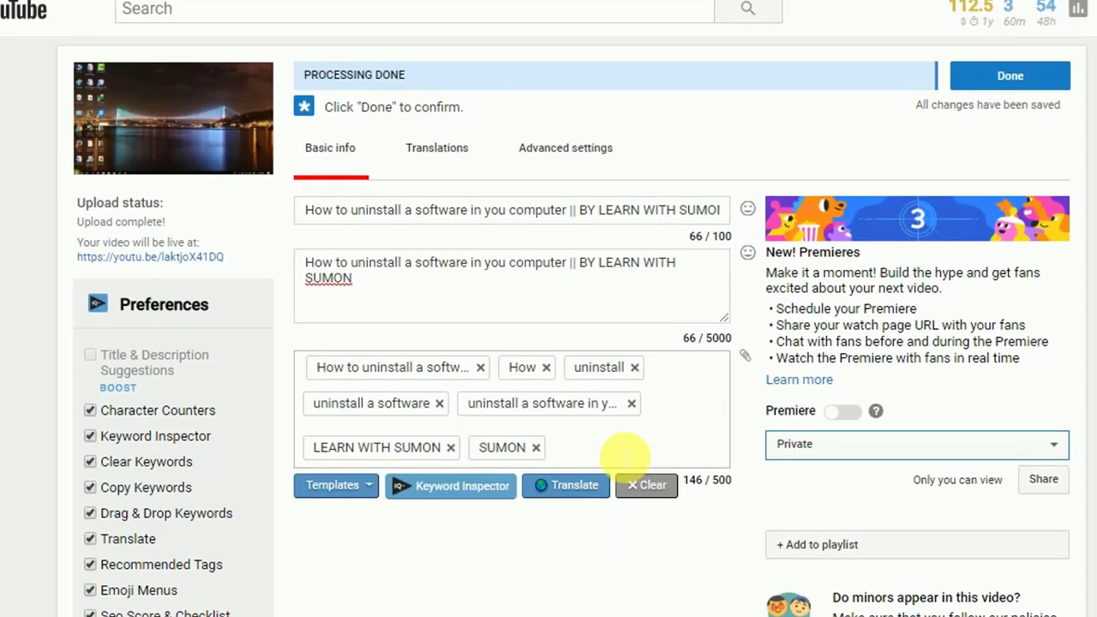
- Upload the image "Text placeholder (4)" as the video's customised thumbnail
scroll(629, 452, "down", 3)
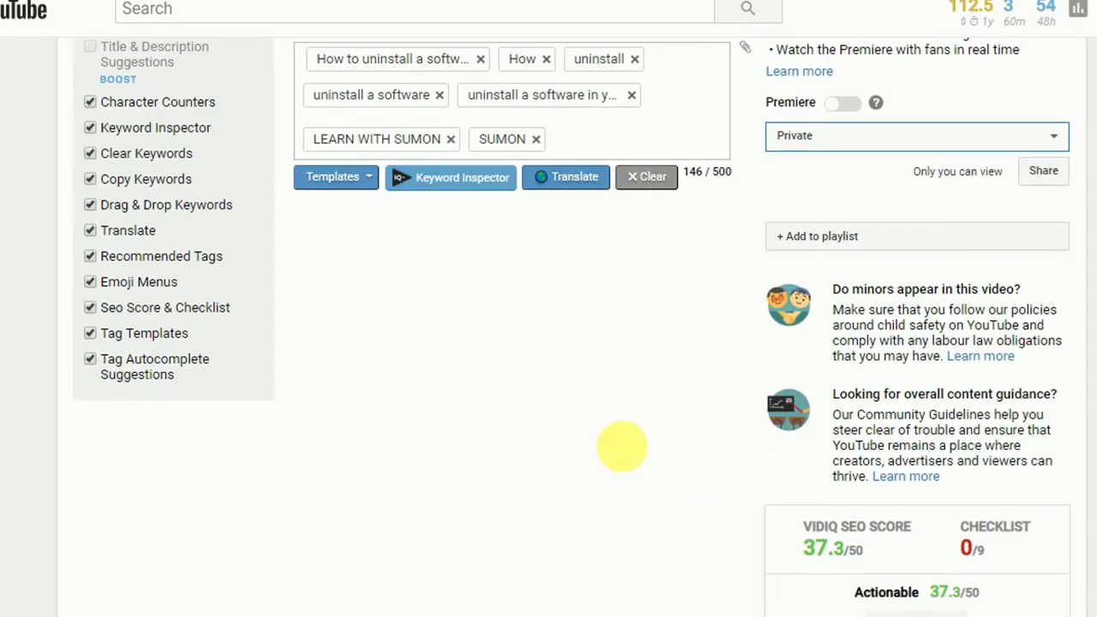
scroll(623, 452, "down", 9)
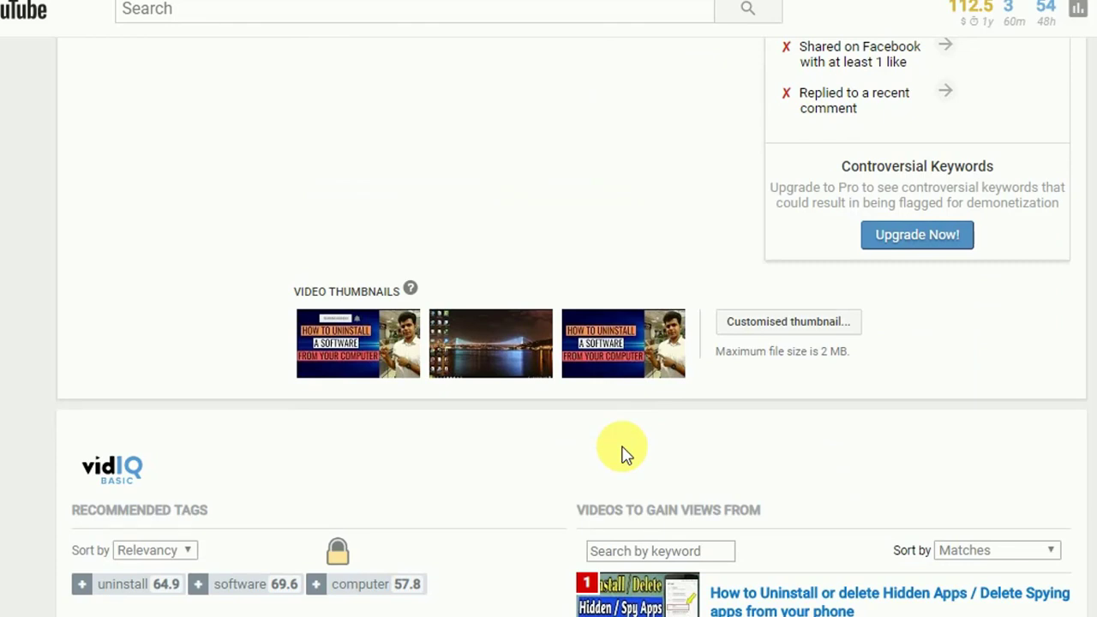
scroll(630, 454, "down", 2)
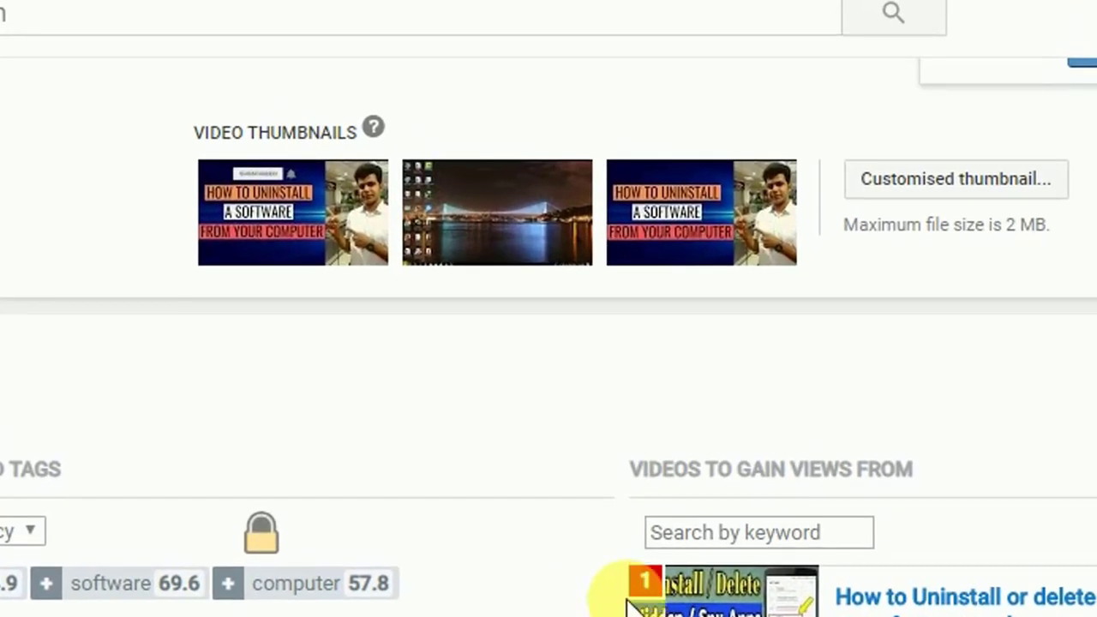
scroll(574, 390, "up", 1)
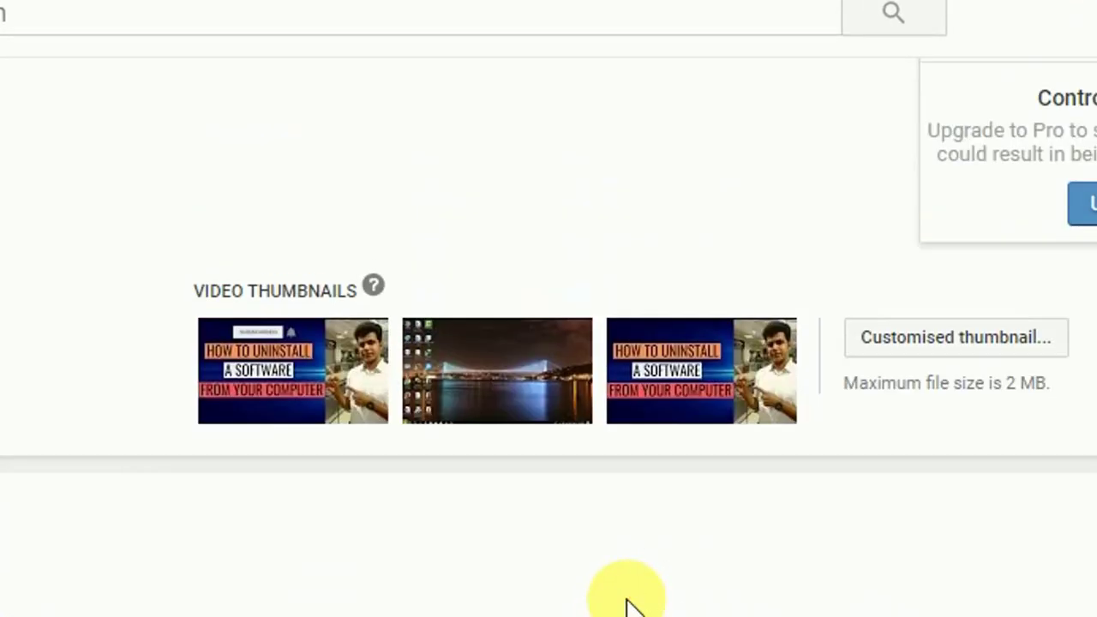
left_click(965, 343)
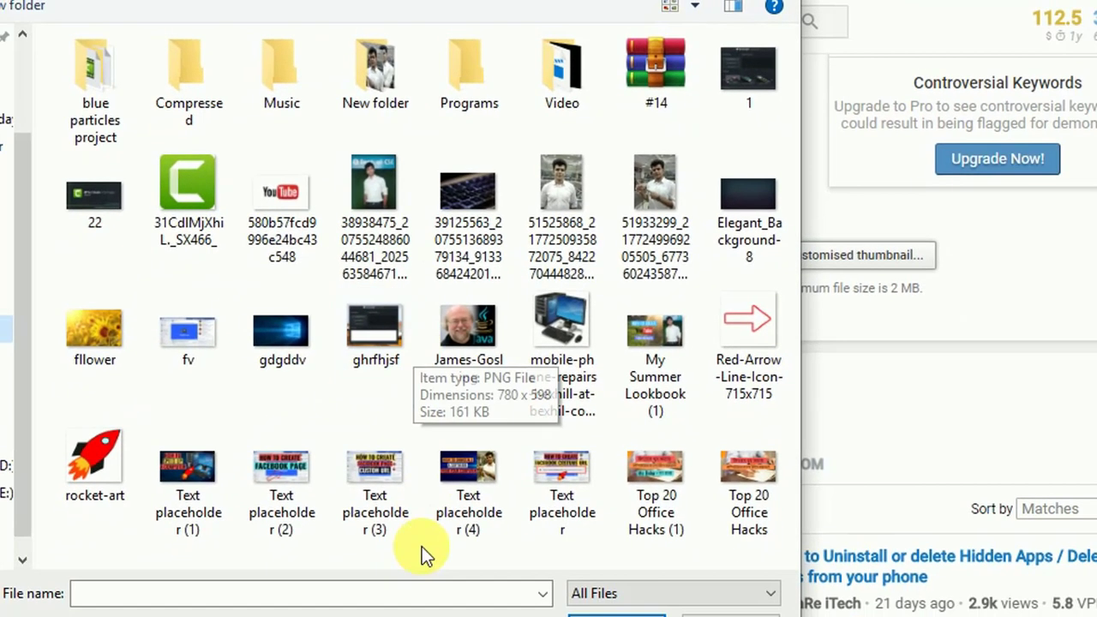
left_click(469, 497)
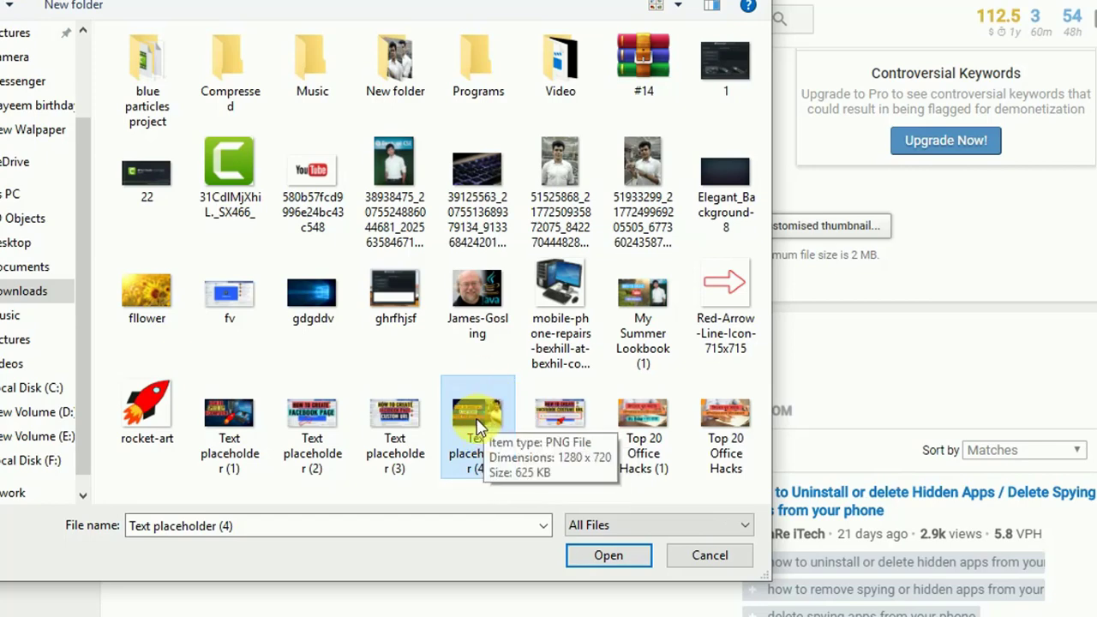
left_click(605, 557)
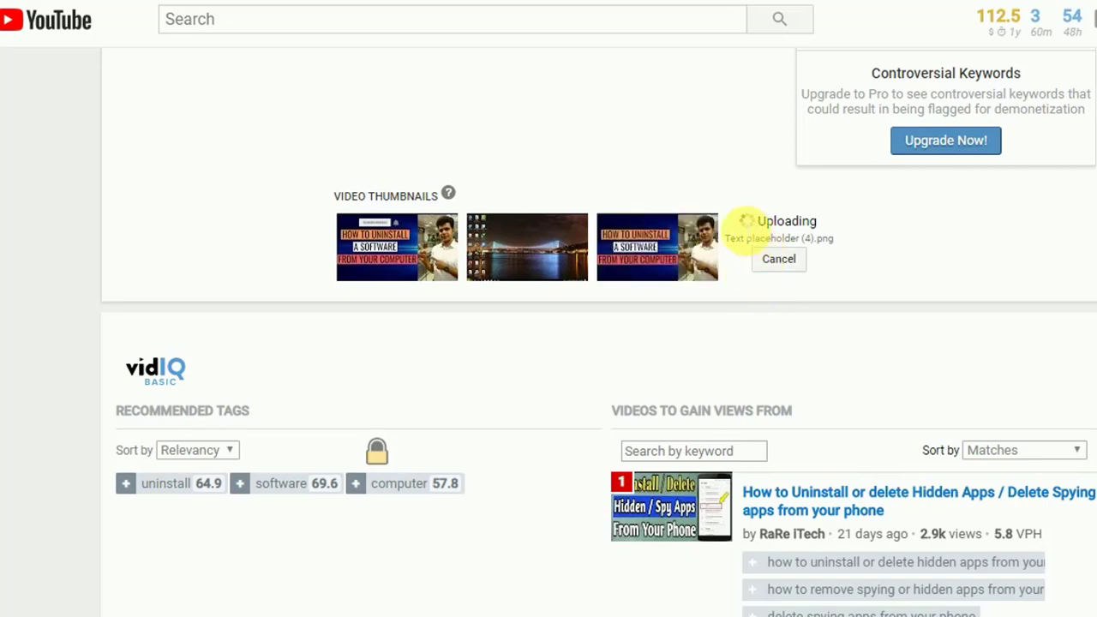
- Review the video's title, description, tags, vidIQ SEO score and thumbnails, and look at the available privacy options
scroll(381, 342, "up", 6)
scroll(381, 342, "up", 9)
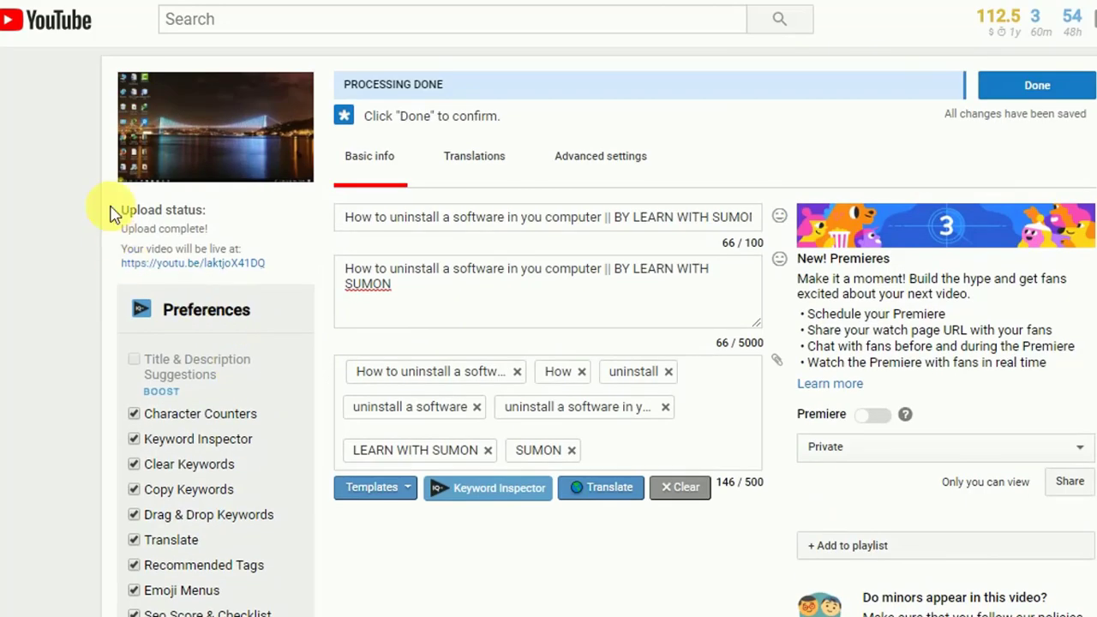
scroll(219, 145, "down", 10)
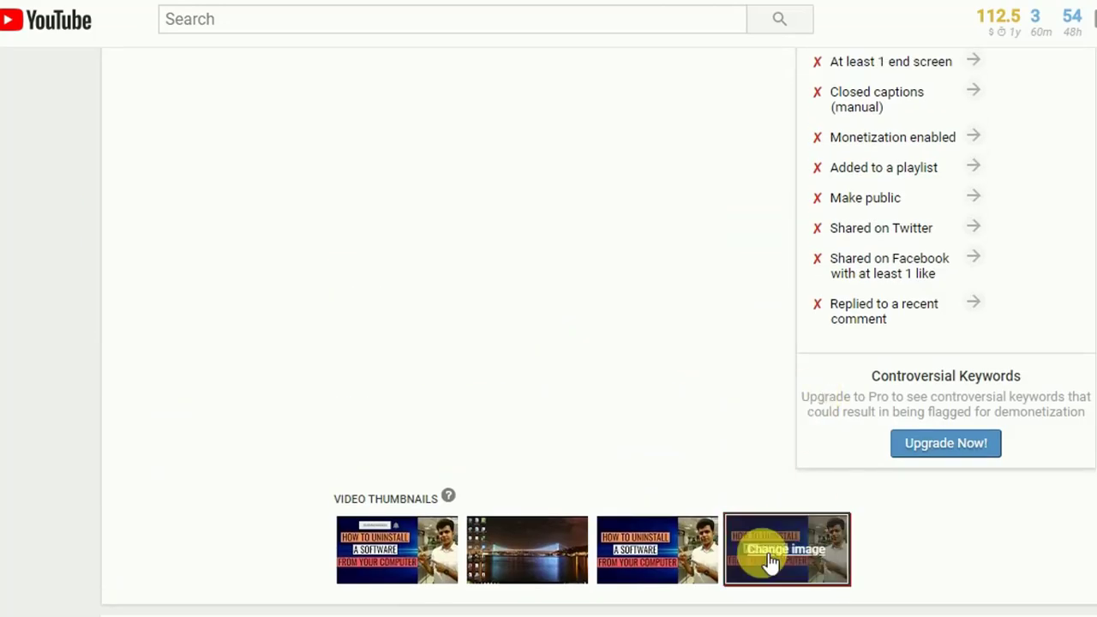
scroll(217, 264, "up", 10)
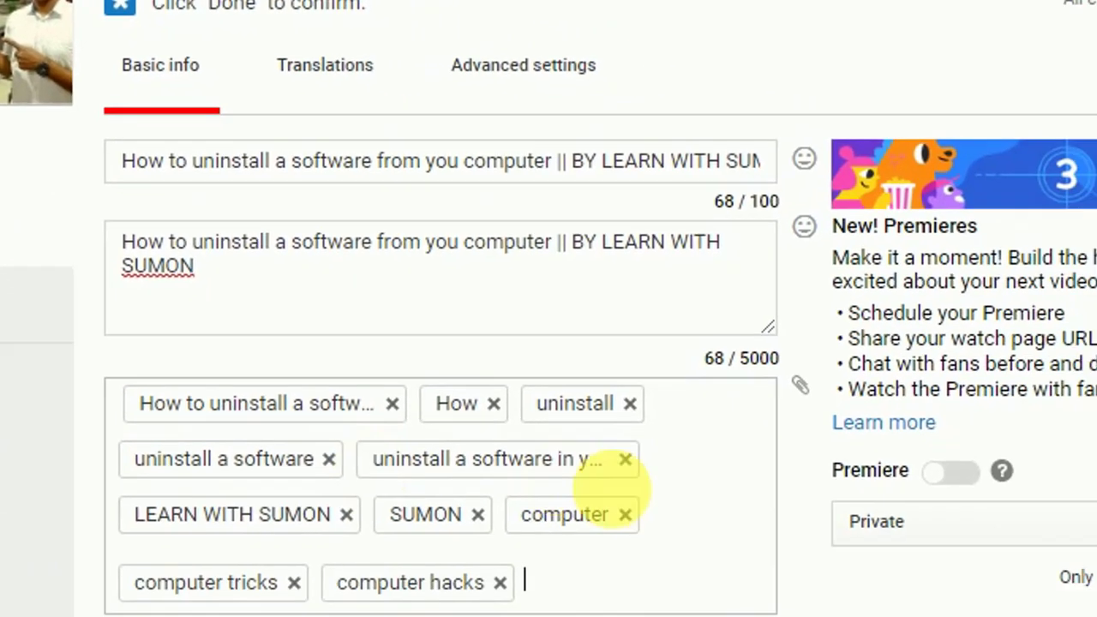
scroll(472, 489, "down", 8)
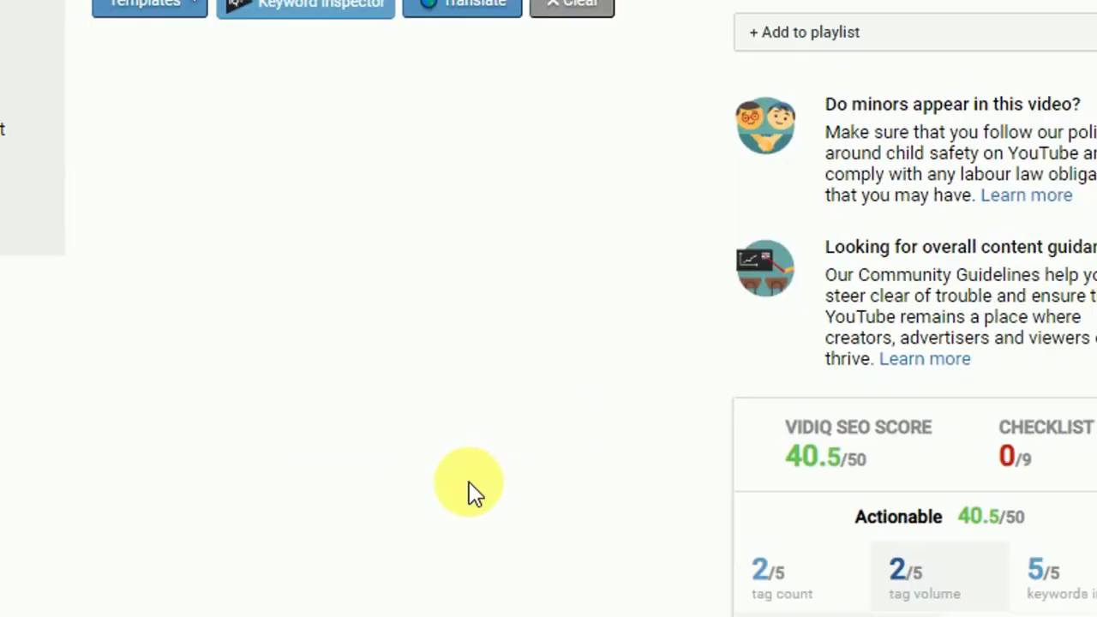
scroll(472, 489, "down", 8)
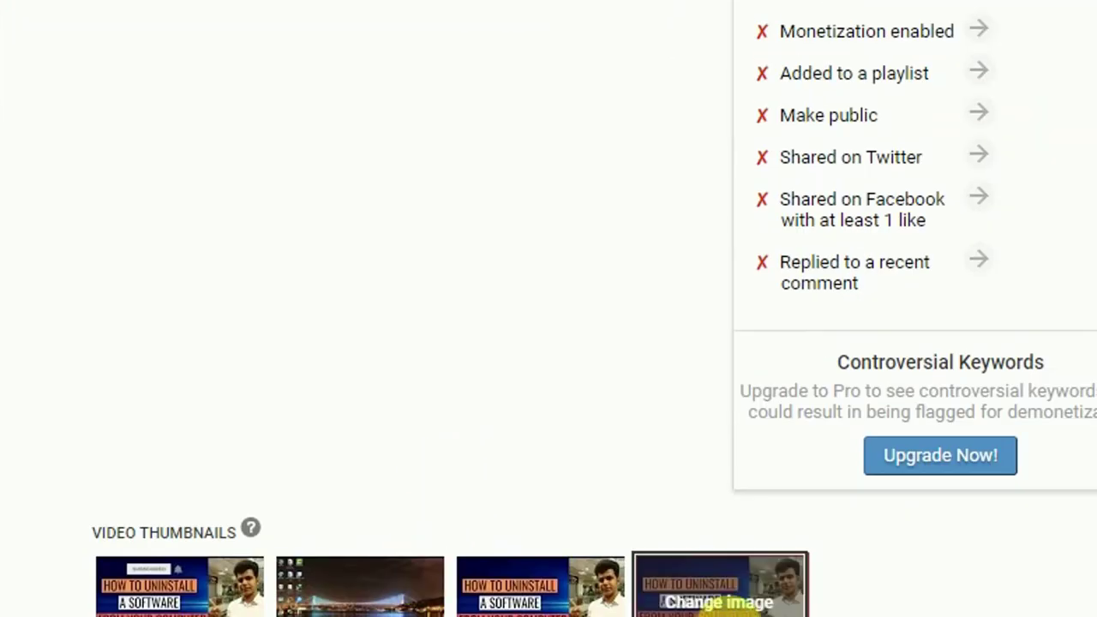
scroll(411, 259, "up", 10)
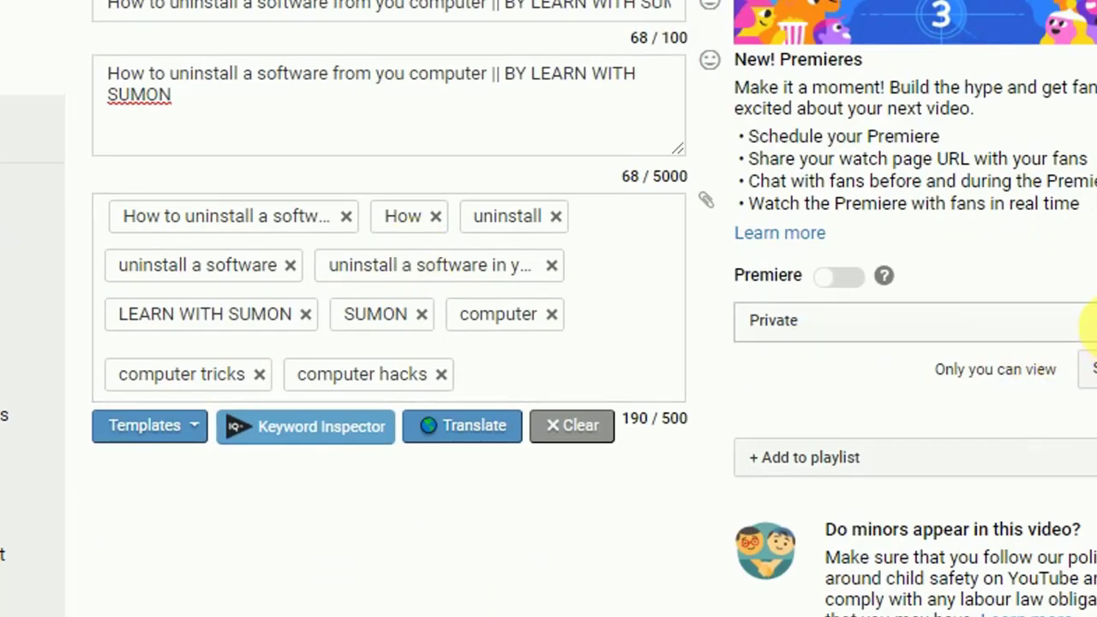
left_click(1086, 329)
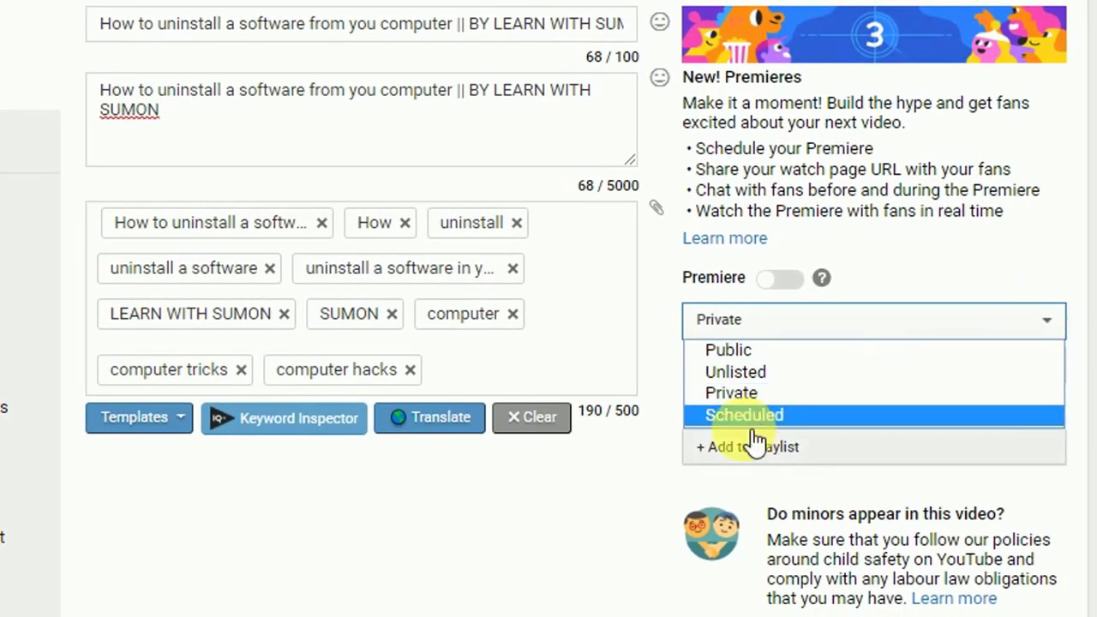
left_click(432, 561)
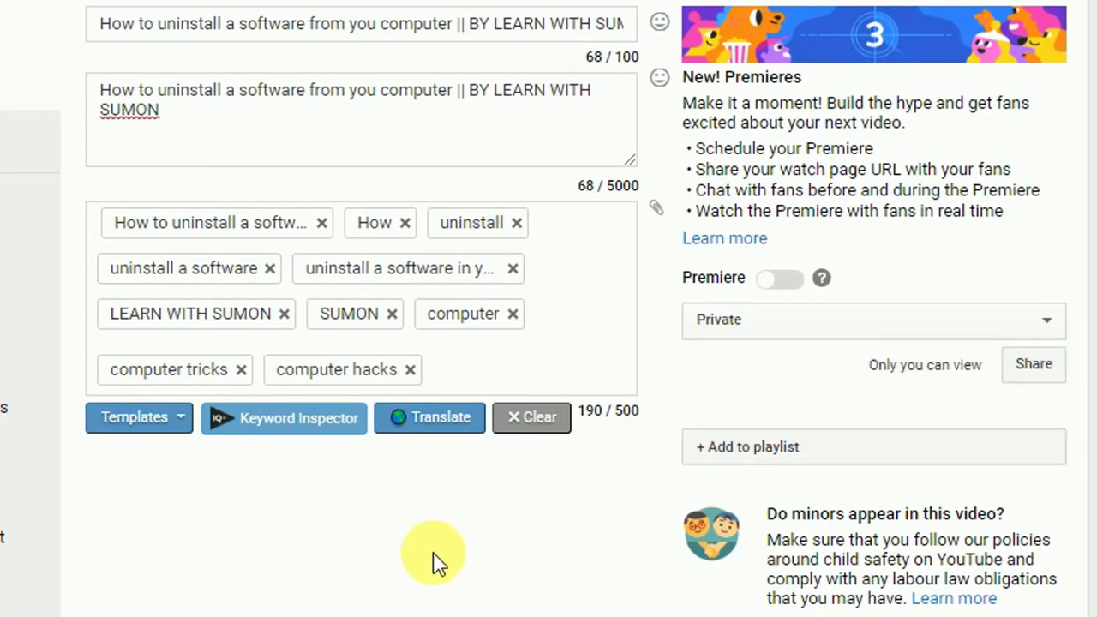
- Disable embedding in the video's advanced settings and return to its basic info
scroll(261, 507, "up", 3)
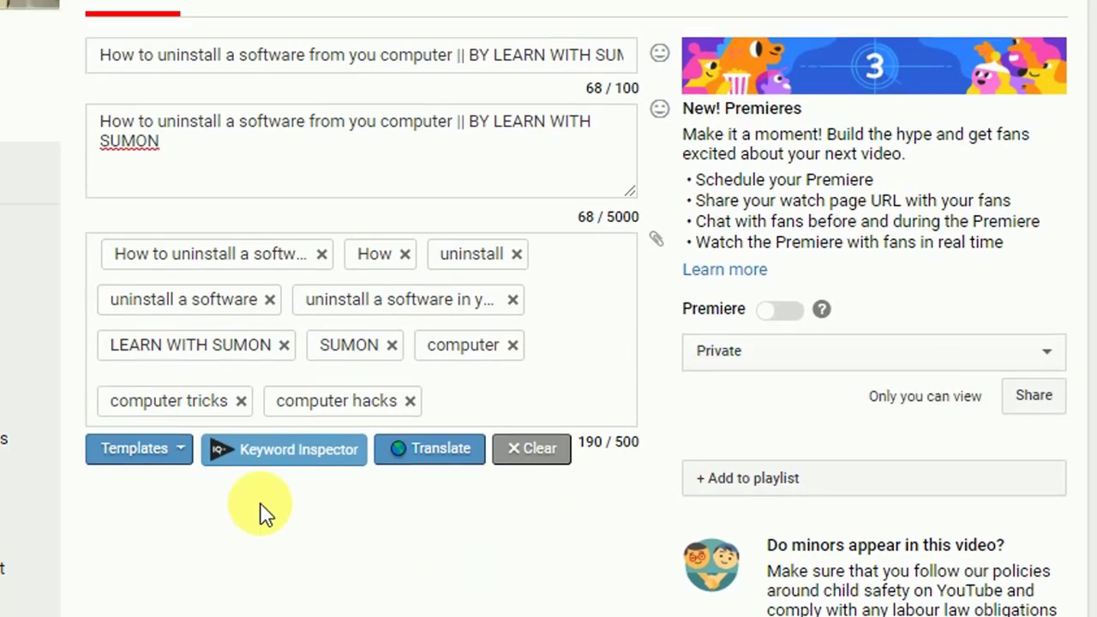
left_click(400, 107)
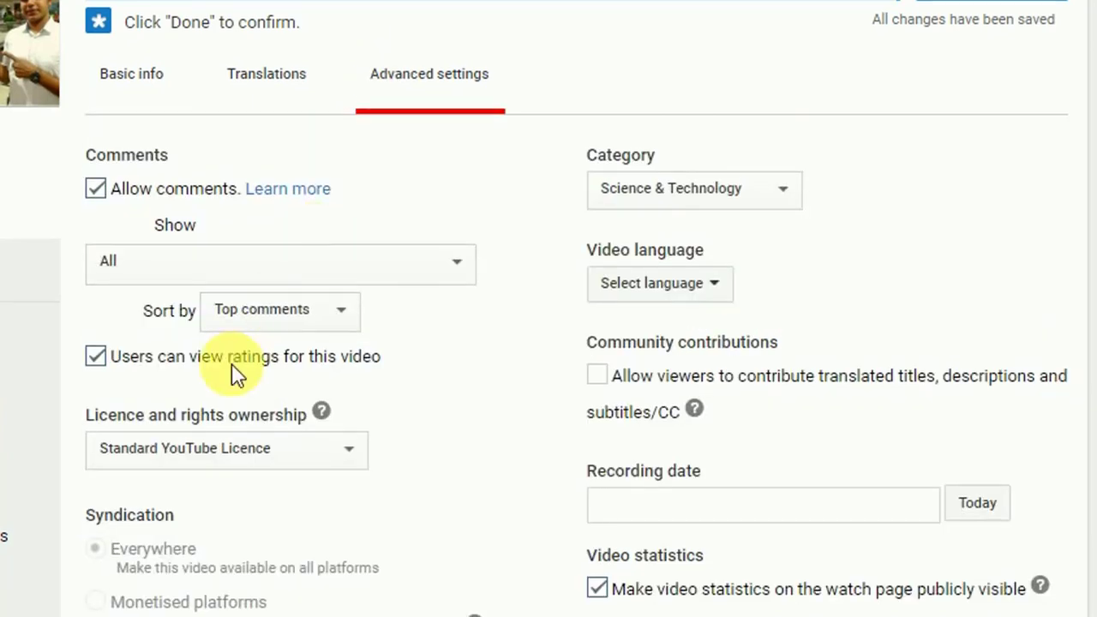
scroll(235, 371, "down", 5)
left_click(94, 312)
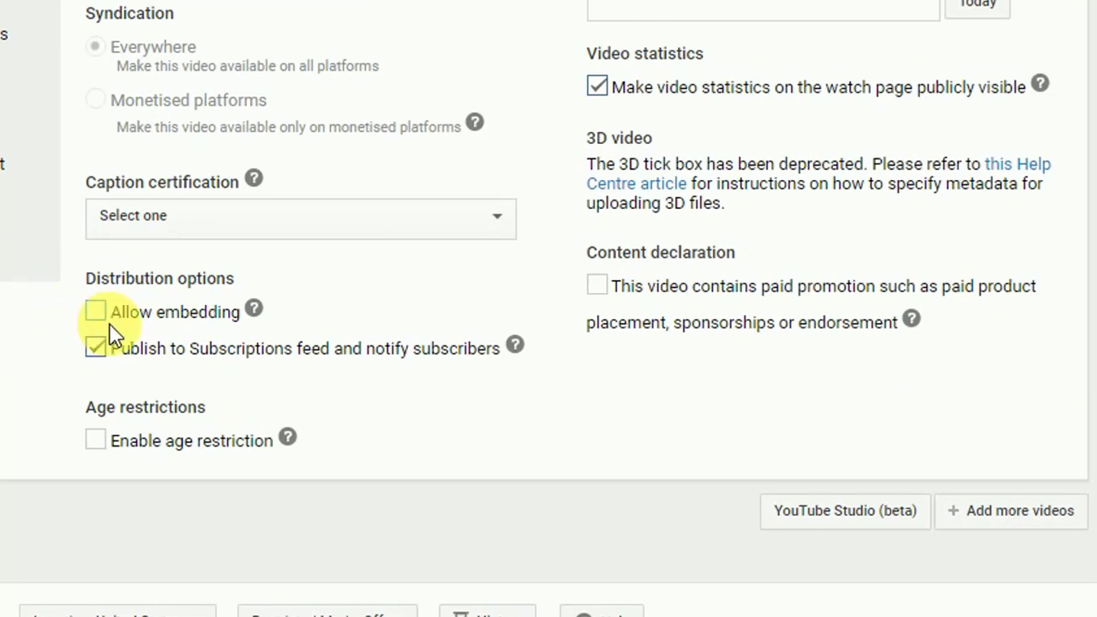
scroll(88, 347, "up", 6)
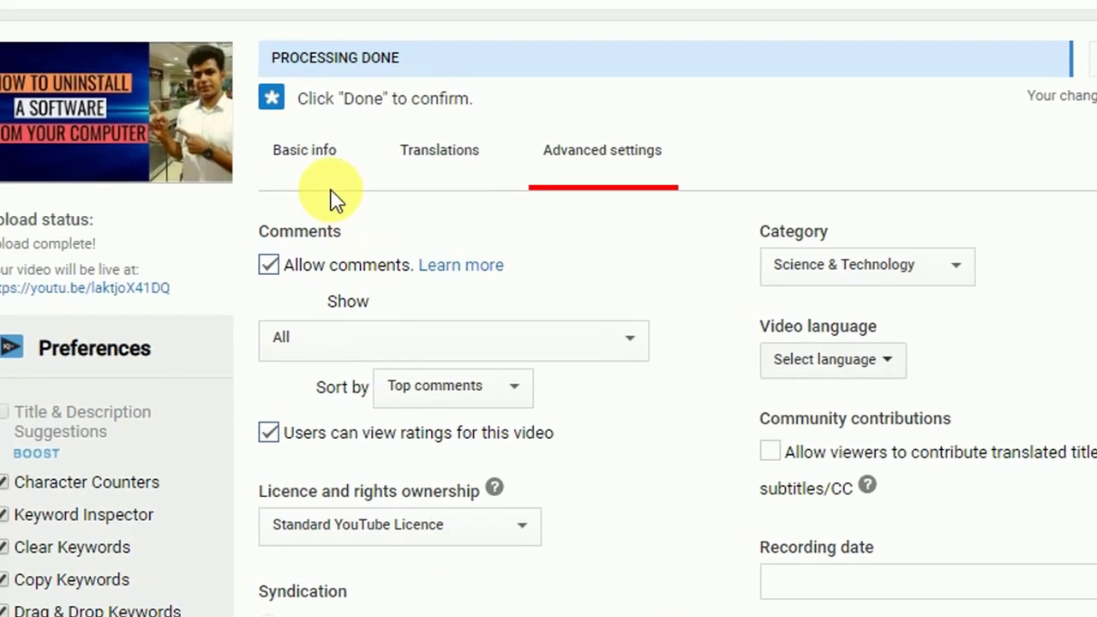
left_click(161, 107)
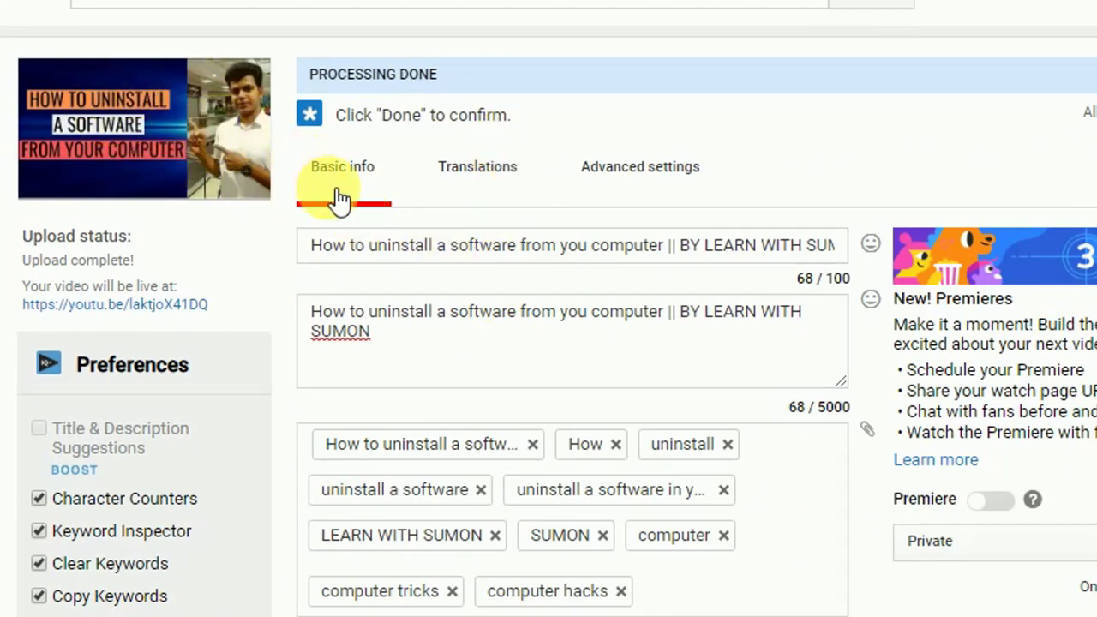
- Recheck the video's advanced settings, from comments to age restrictions, and return to the basic info
left_click(655, 204)
scroll(391, 595, "down", 5)
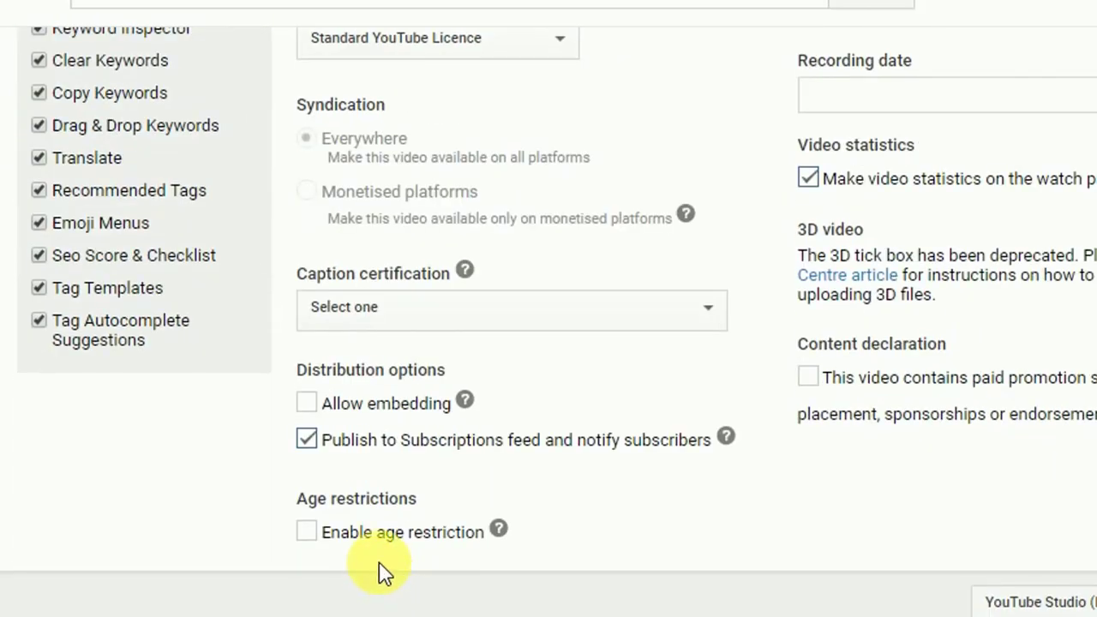
scroll(409, 417, "up", 5)
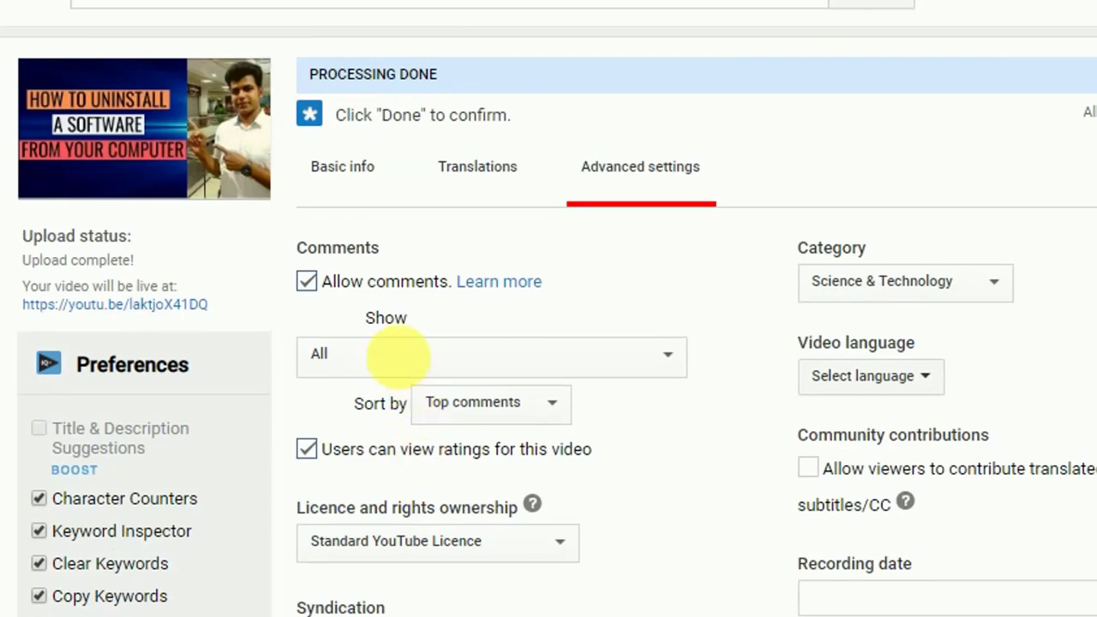
left_click(337, 174)
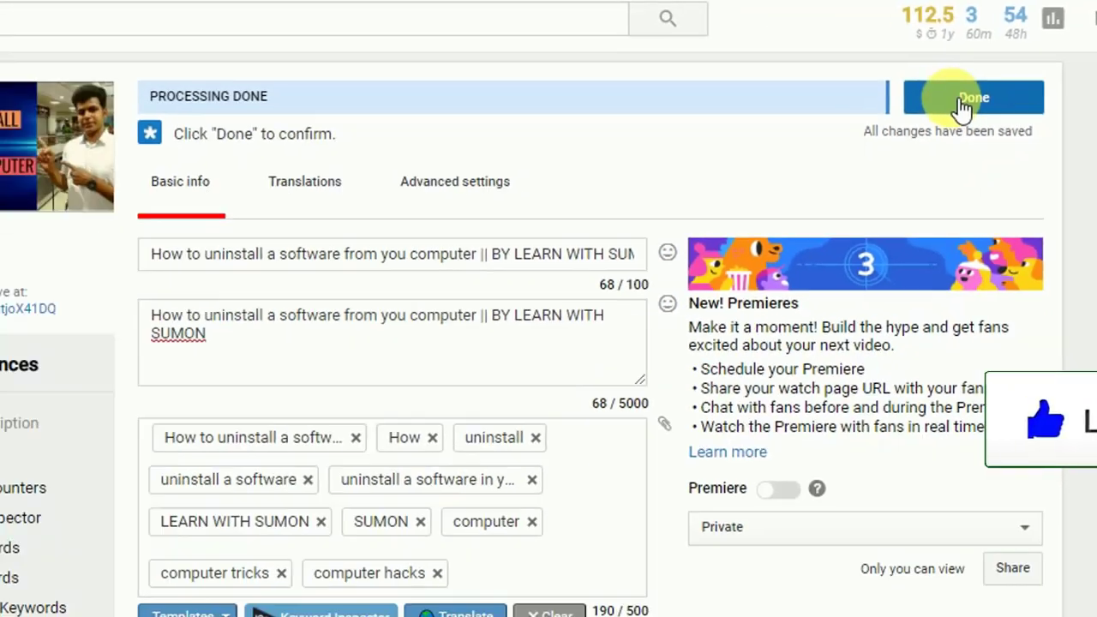
- Confirm the finished upload and highlight the link to the video
left_click(682, 304)
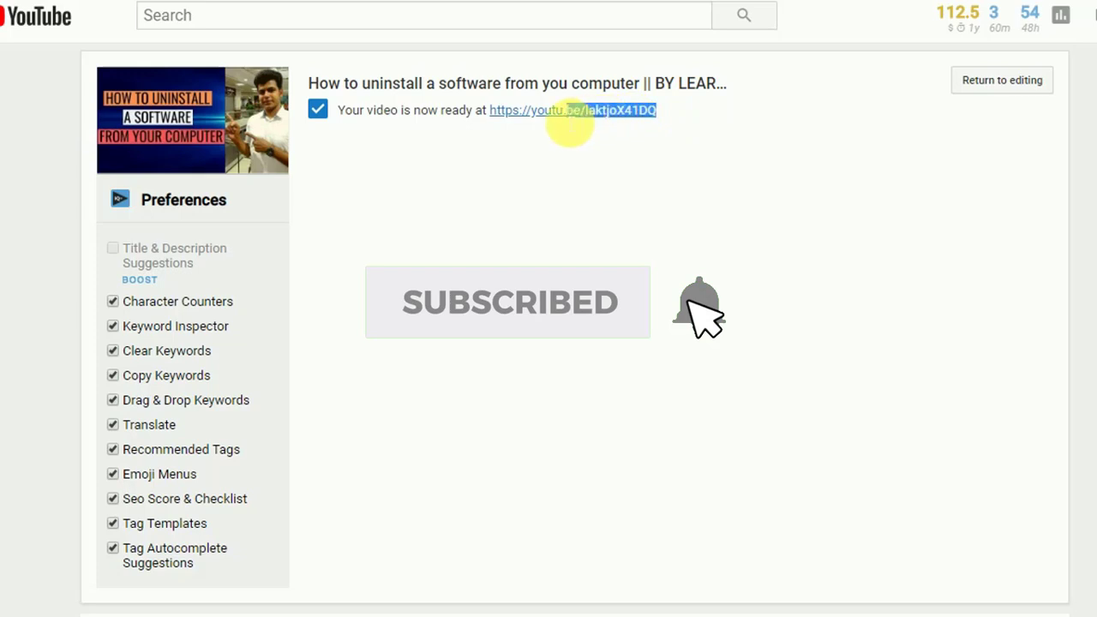
left_click_drag(569, 123, 513, 126)
left_click(446, 191)
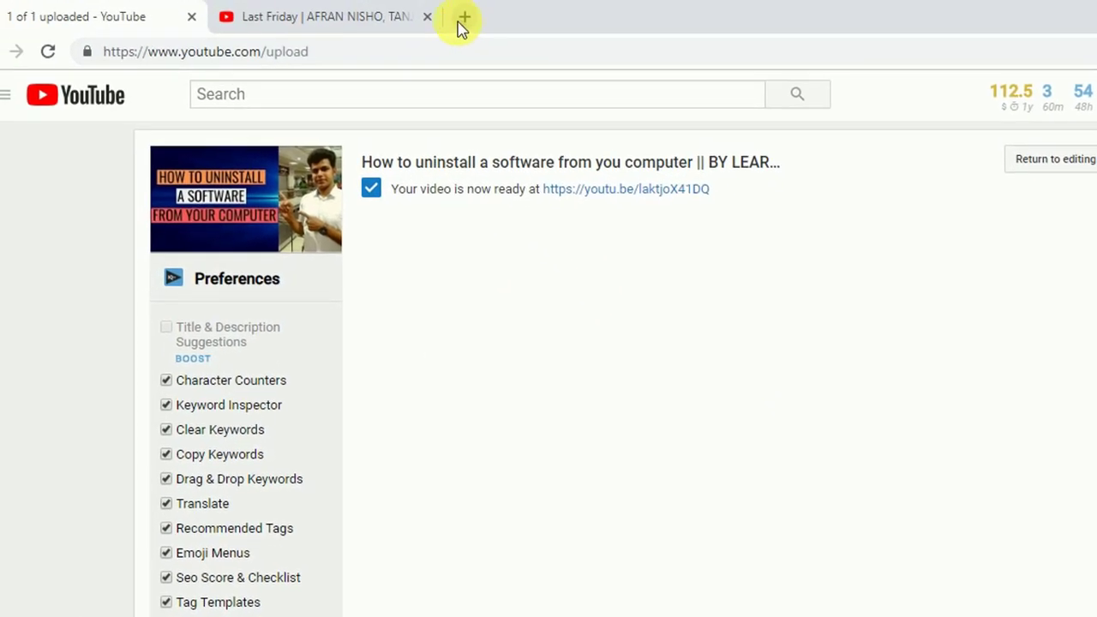
- Open the LEARN WITH SUMON channel in a new browser tab and examine the new upload among its videos
left_click(461, 25)
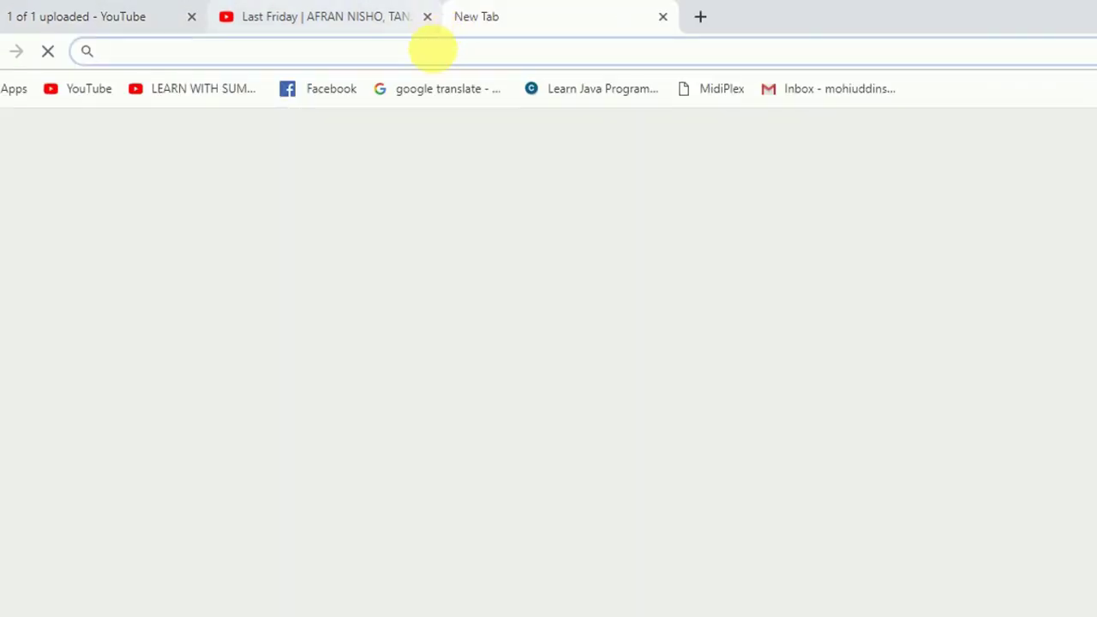
left_click(203, 91)
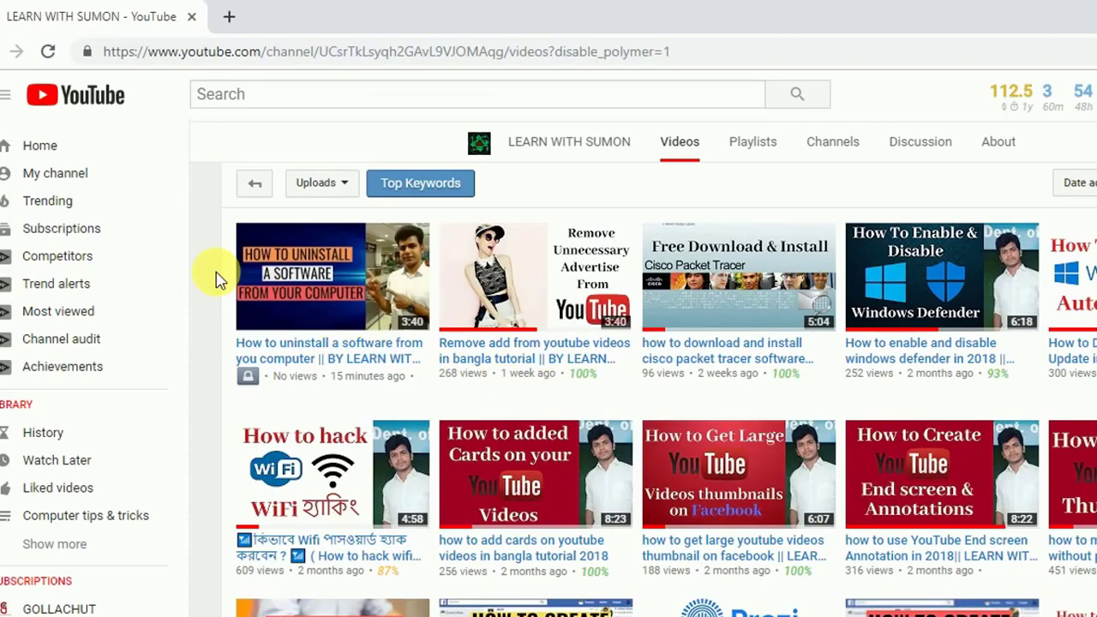
scroll(362, 362, "up", 3)
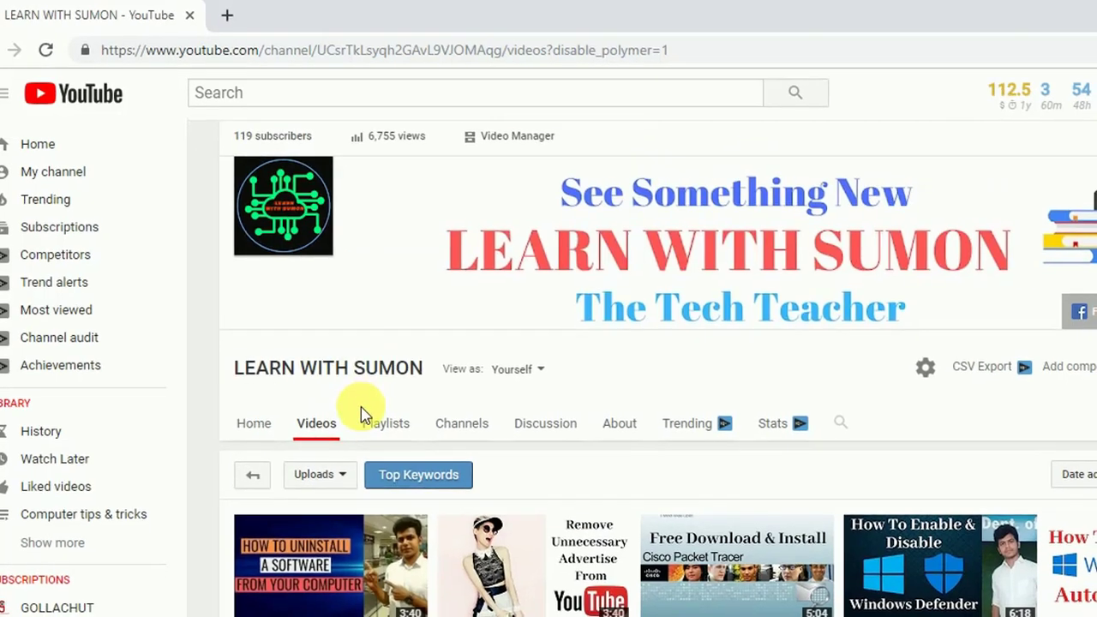
scroll(362, 411, "down", 5)
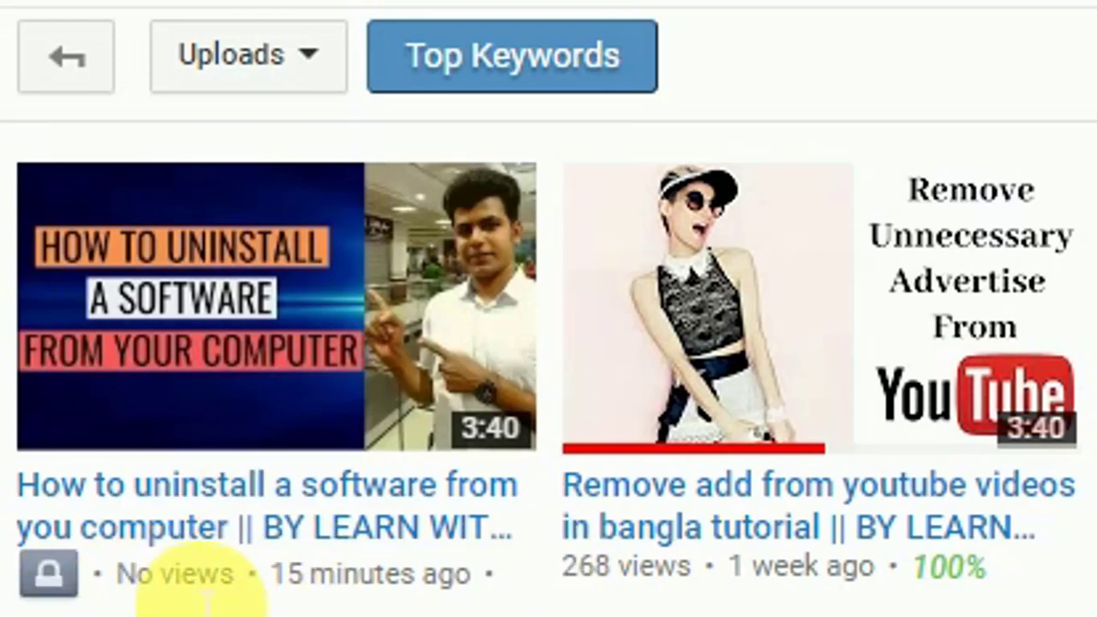
scroll(204, 596, "up", 3)
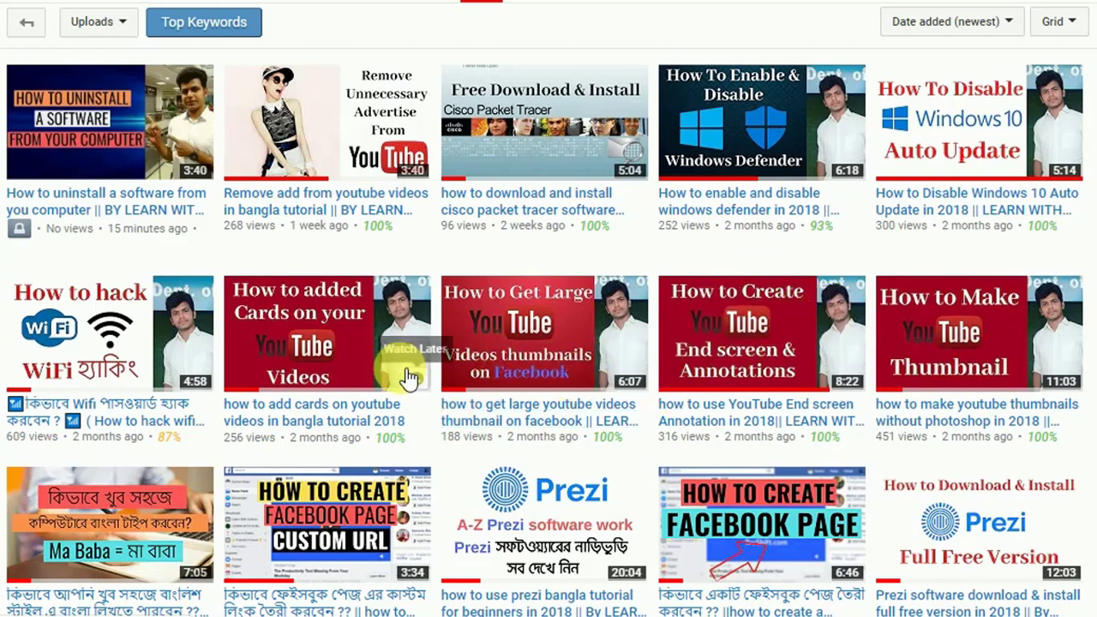
scroll(283, 343, "up", 4)
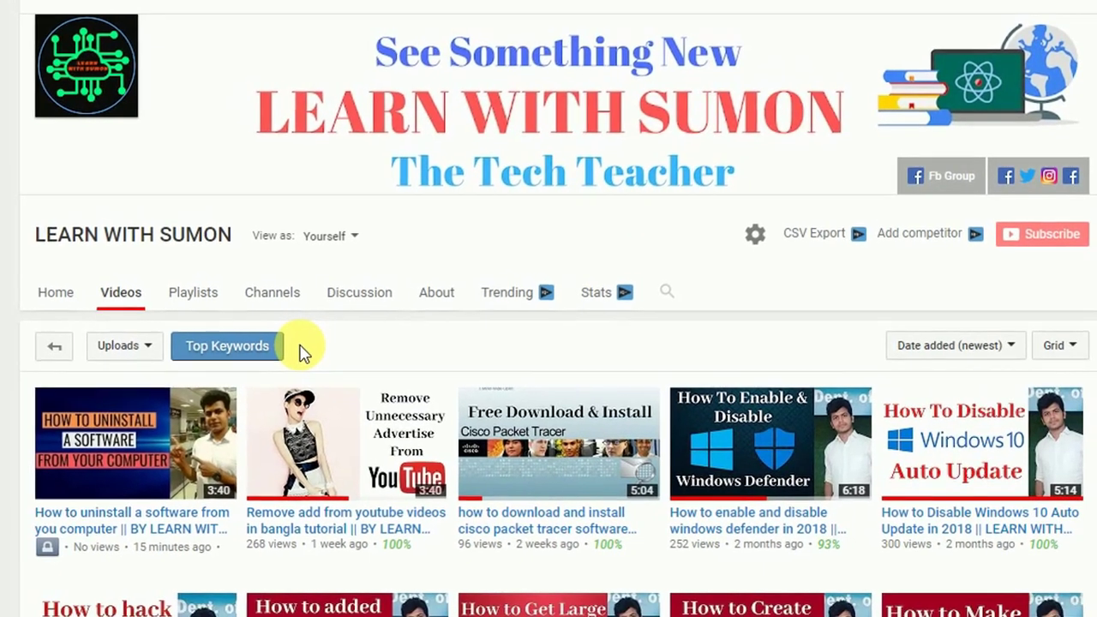